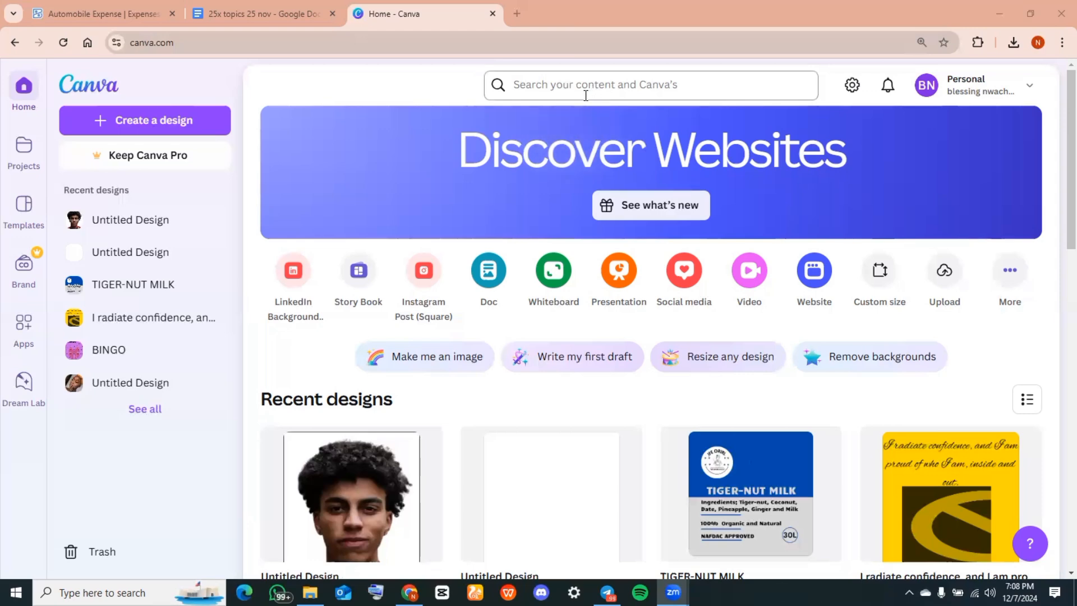
# Create a blank Business Card design from the 'business card' search results
pyautogui.click(587, 86)
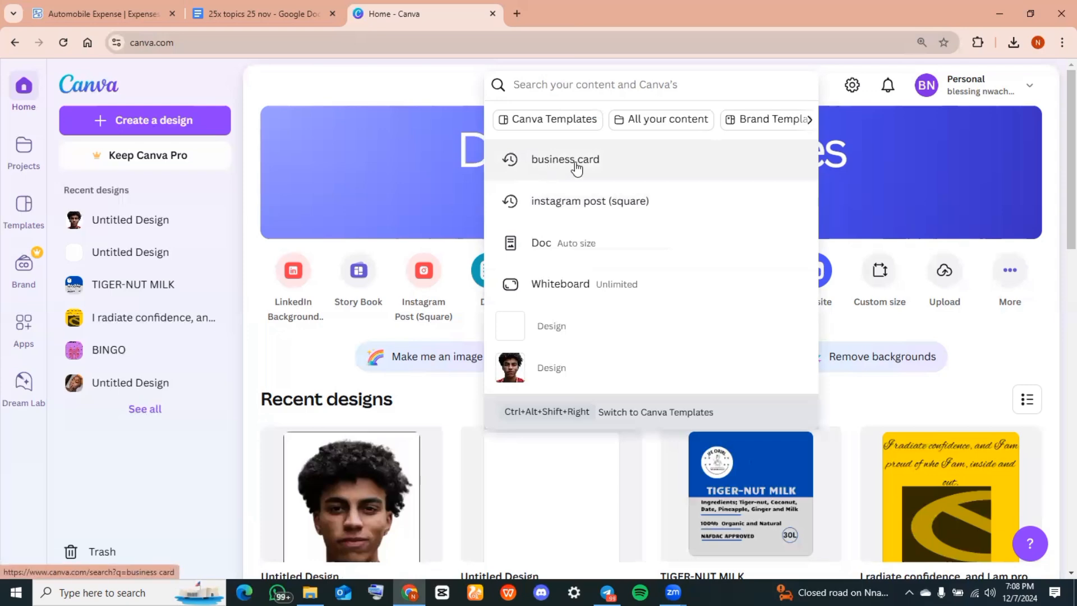
pyautogui.click(574, 165)
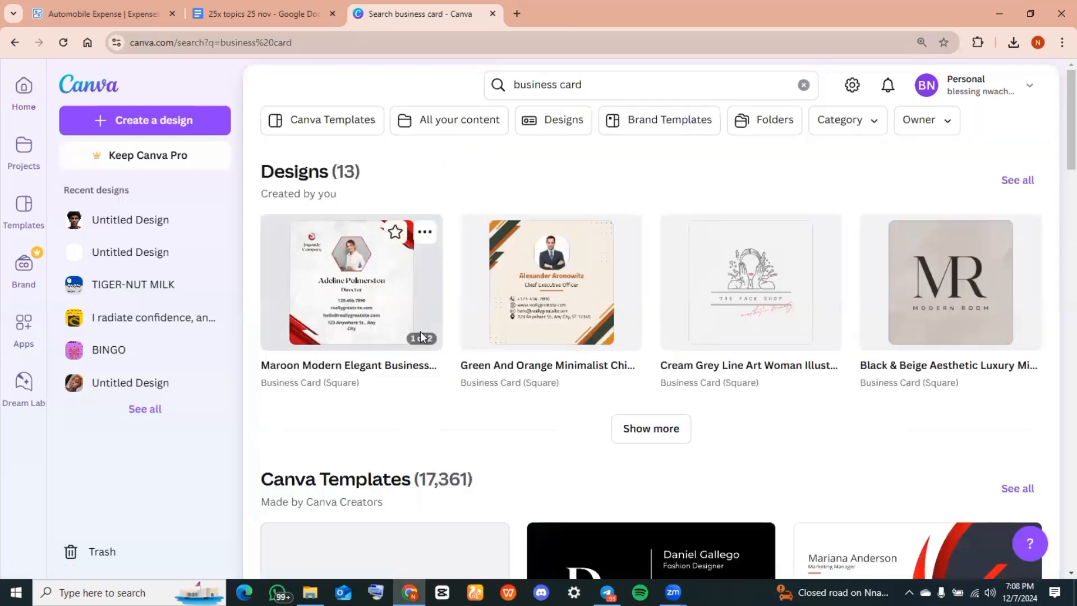
pyautogui.scroll(-3, 419, 331)
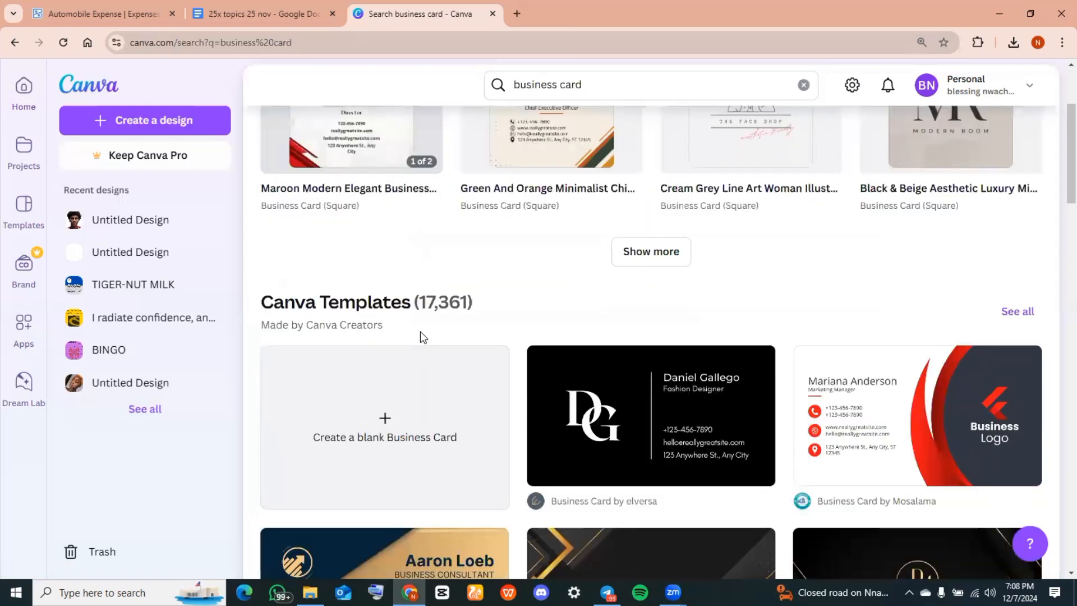
pyautogui.click(387, 446)
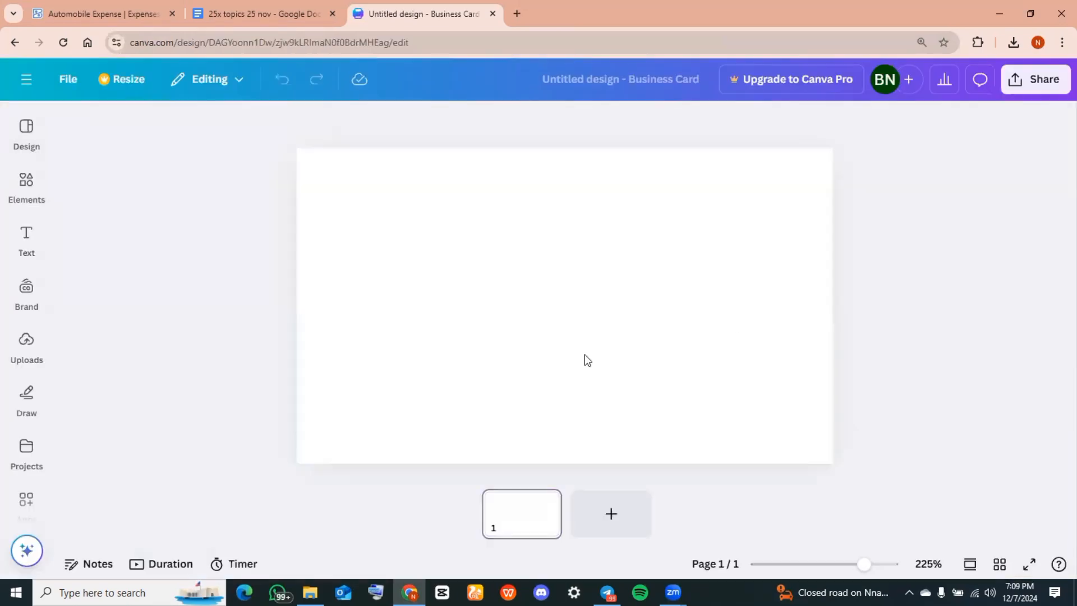
# Fill the card page background with dark navy #102F58
pyautogui.click(584, 356)
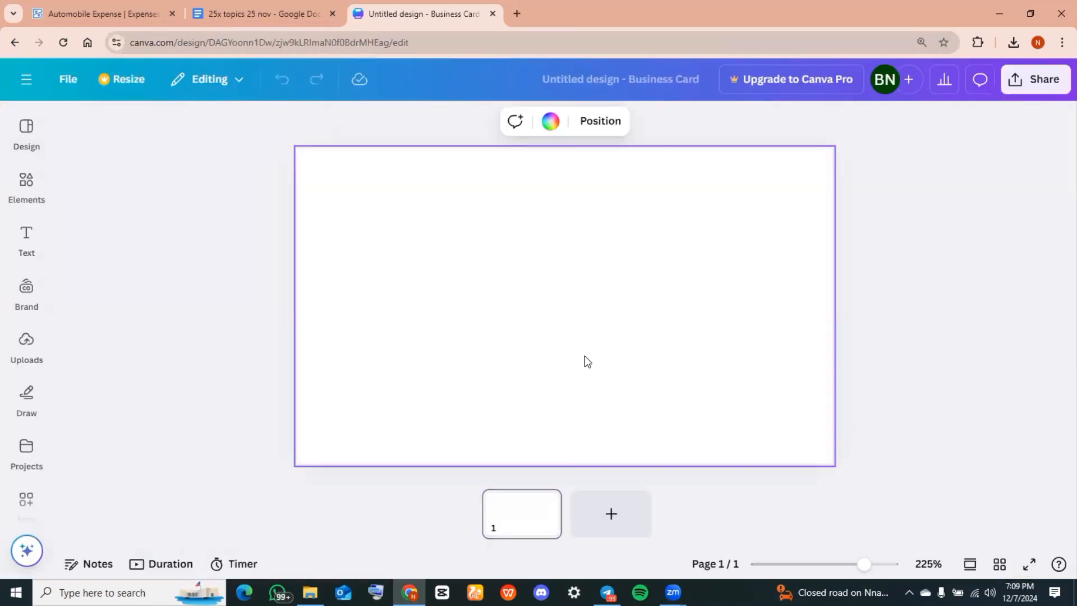
pyautogui.click(550, 122)
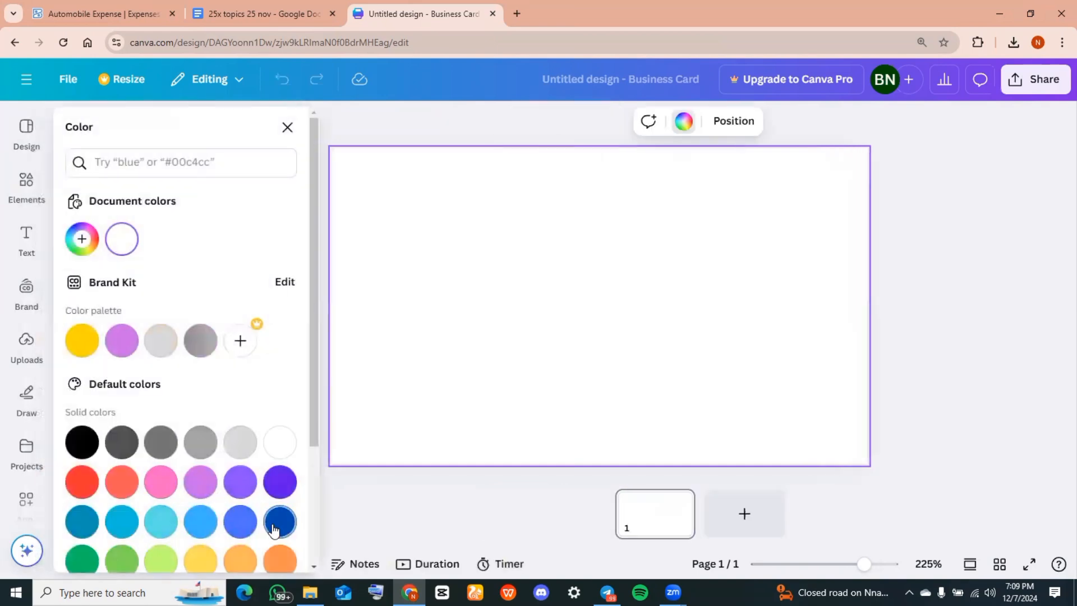
pyautogui.scroll(-3, 278, 521)
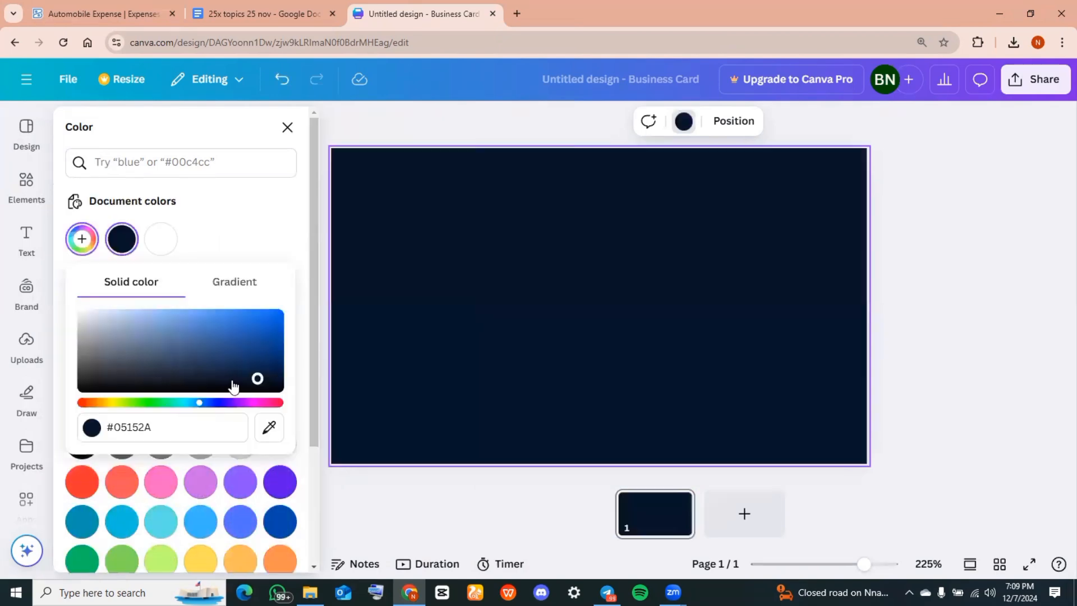
pyautogui.click(231, 382)
pyautogui.moveTo(249, 370); pyautogui.dragTo(246, 363)
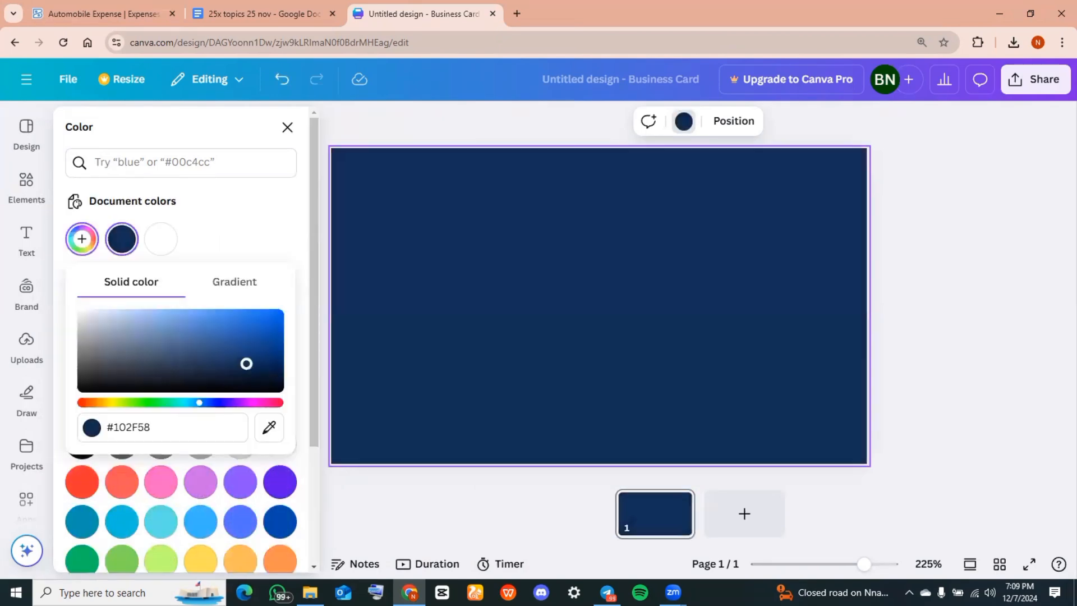
pyautogui.click(522, 354)
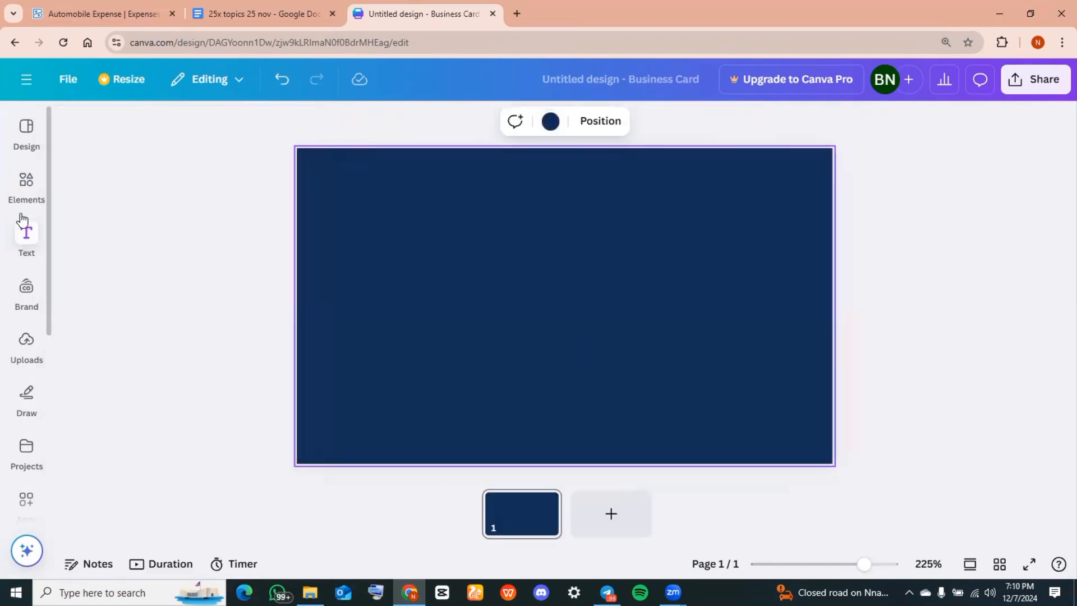
pyautogui.click(27, 188)
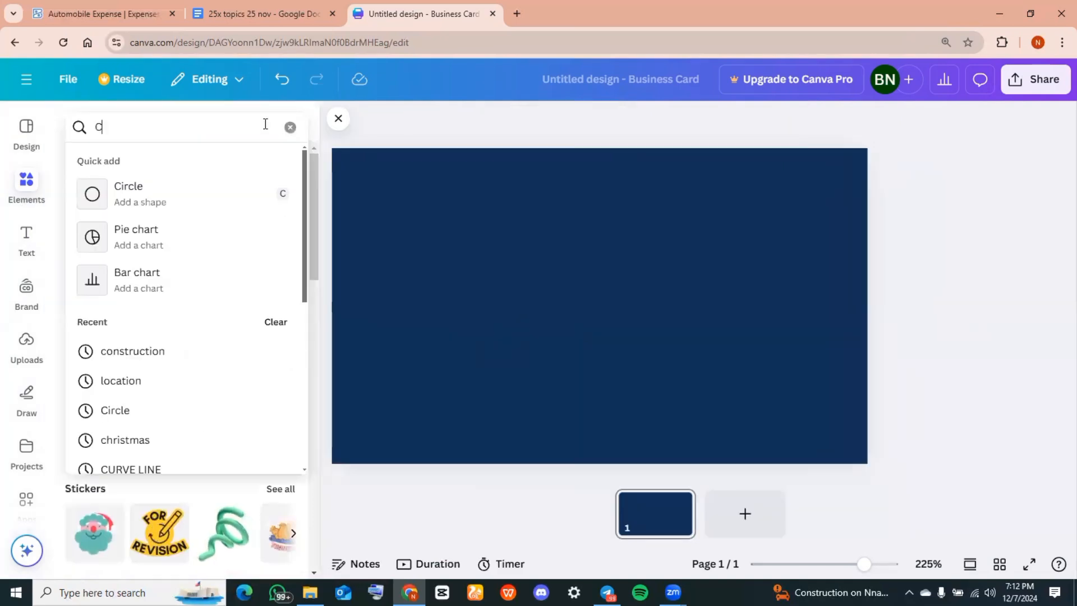
# Add a circle shape from Elements and colour it cobalt blue
pyautogui.write('IR')
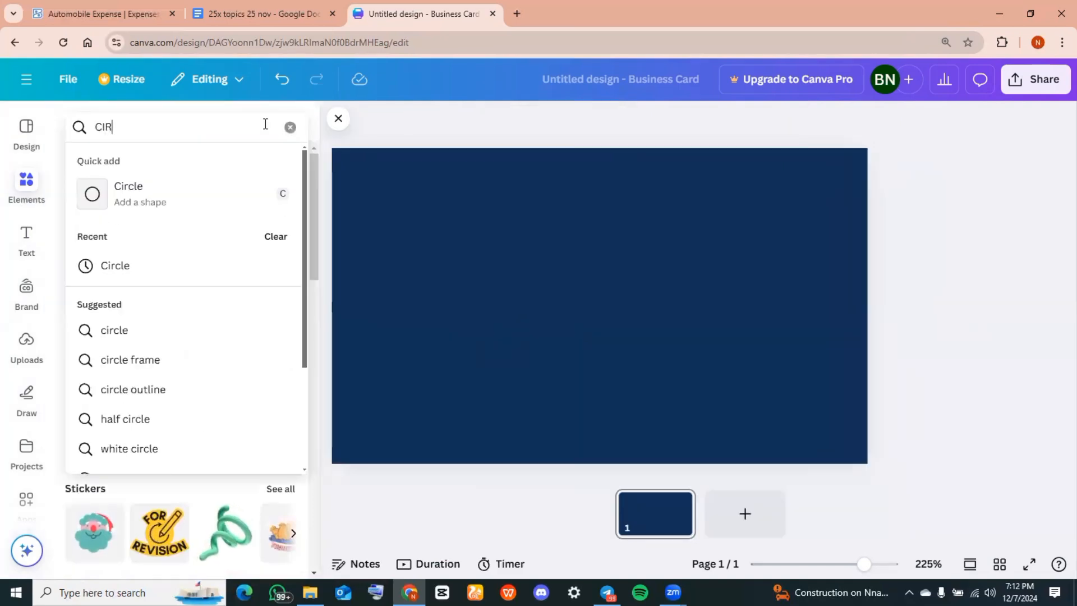
pyautogui.click(147, 268)
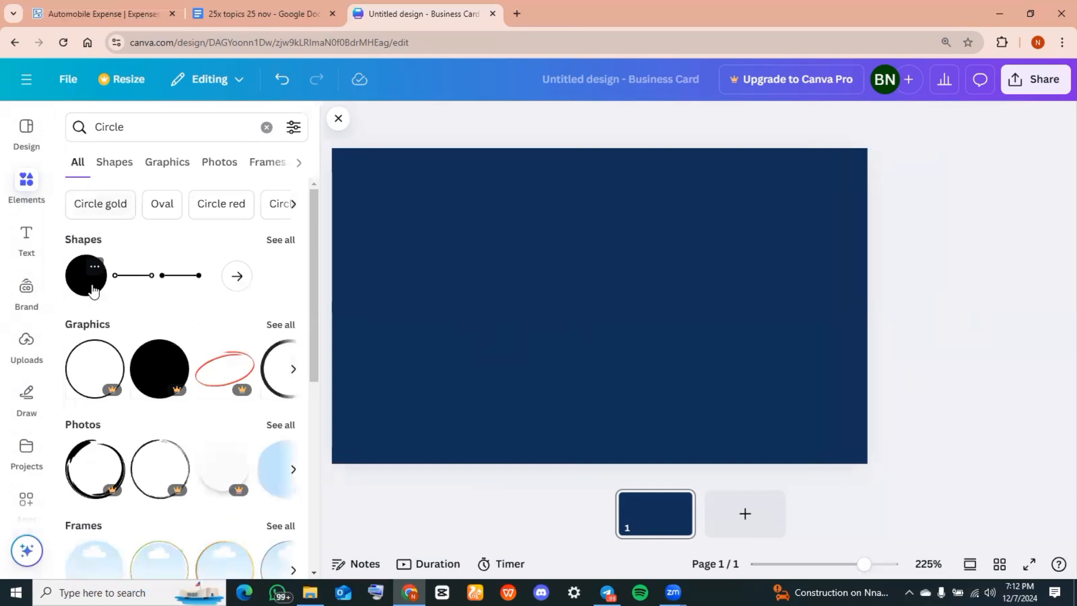
pyautogui.click(93, 291)
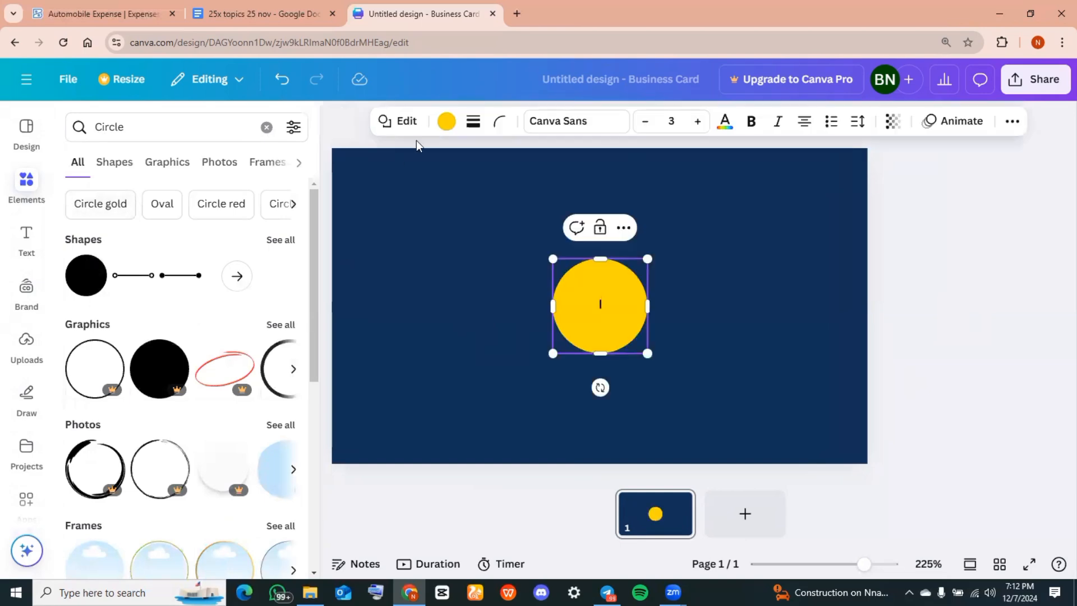
pyautogui.click(447, 123)
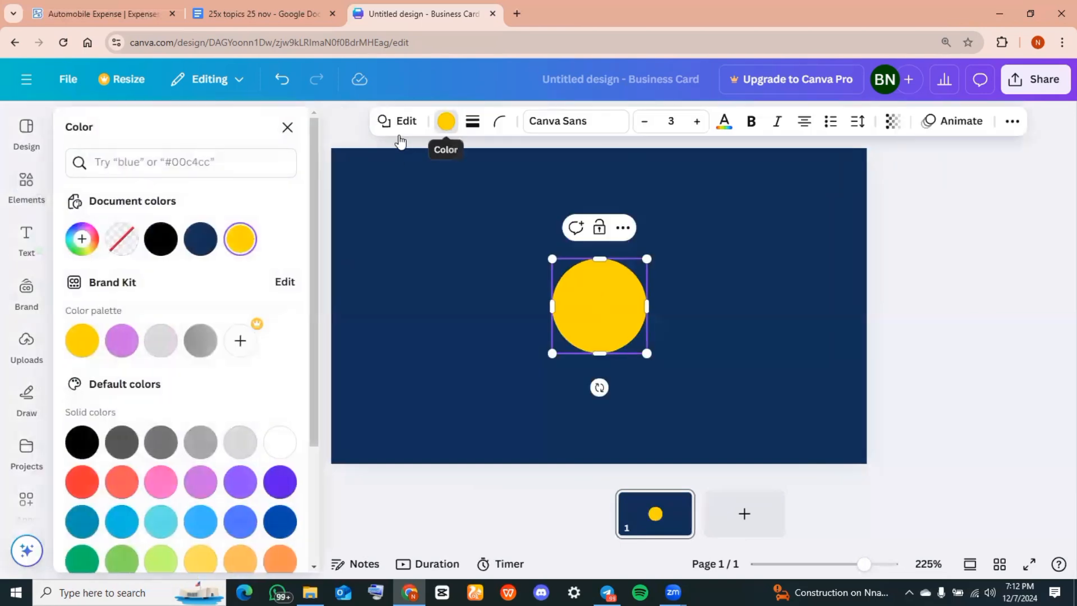
pyautogui.click(241, 520)
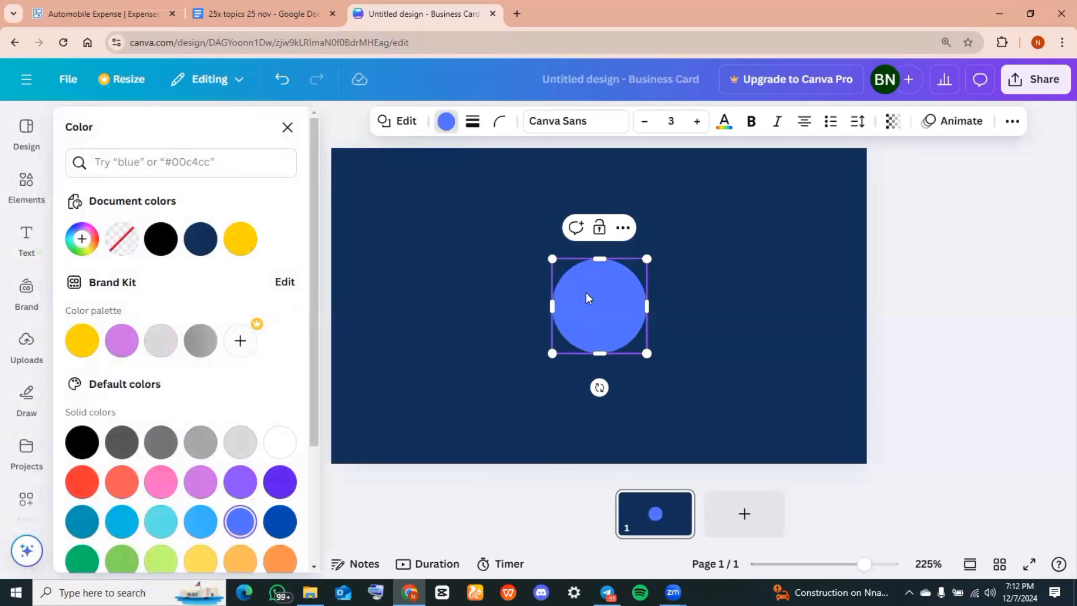
pyautogui.click(280, 523)
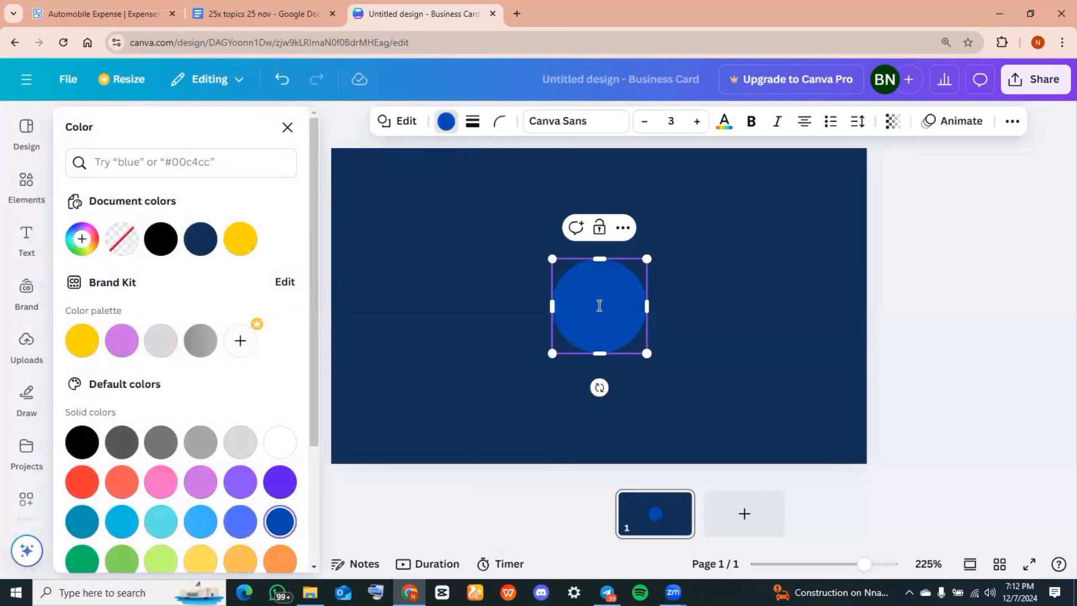
# Enlarge the blue circle so it overhangs the card's top-left edges
pyautogui.moveTo(601, 328); pyautogui.dragTo(385, 254)
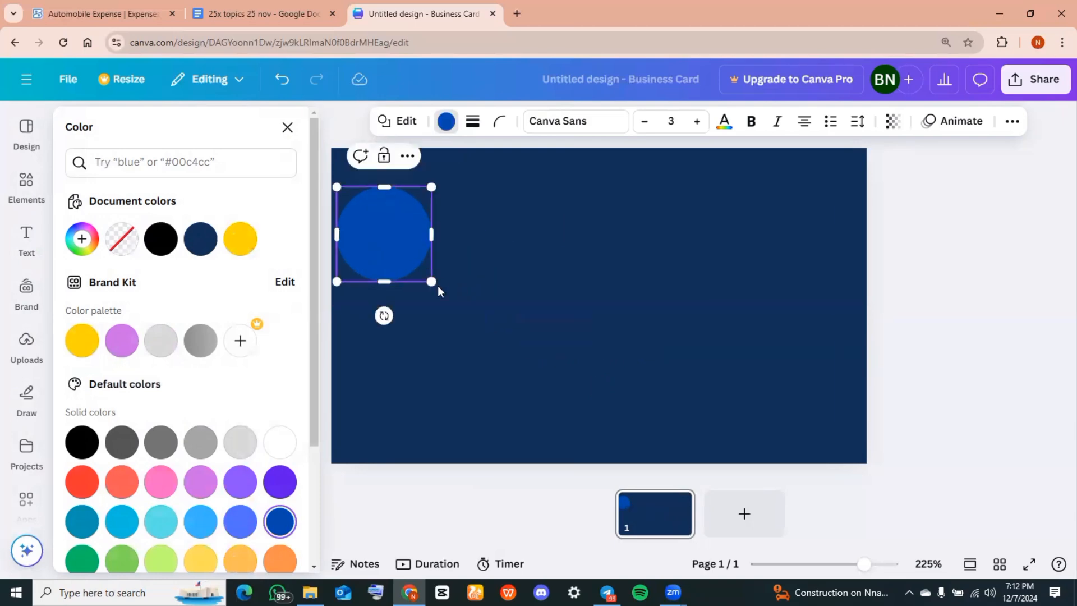
pyautogui.moveTo(432, 285); pyautogui.dragTo(632, 474)
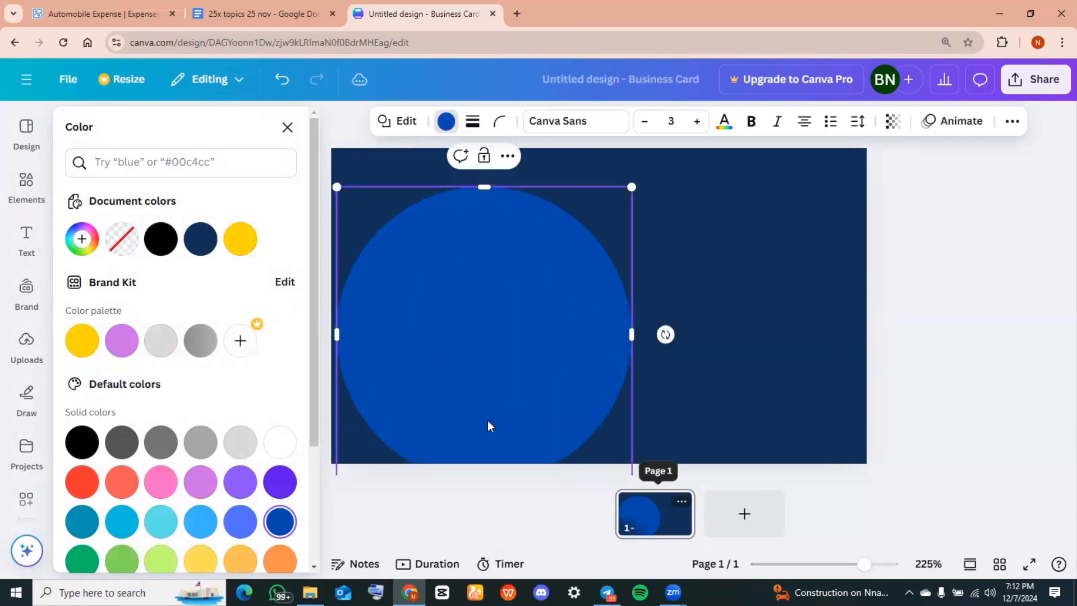
pyautogui.click(288, 129)
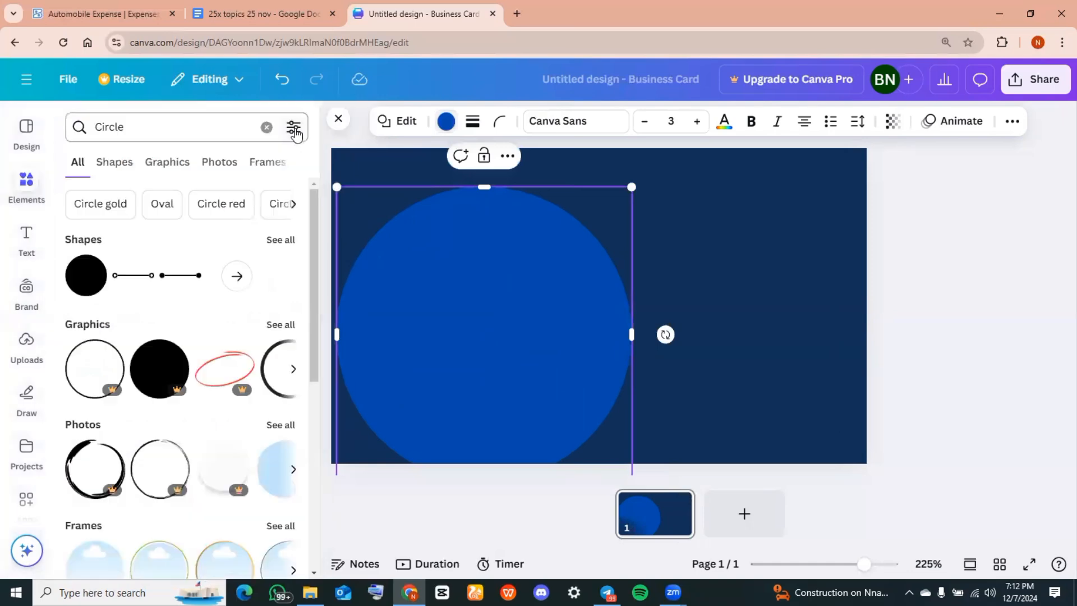
pyautogui.moveTo(556, 342); pyautogui.dragTo(484, 290)
pyautogui.moveTo(565, 430); pyautogui.dragTo(605, 554)
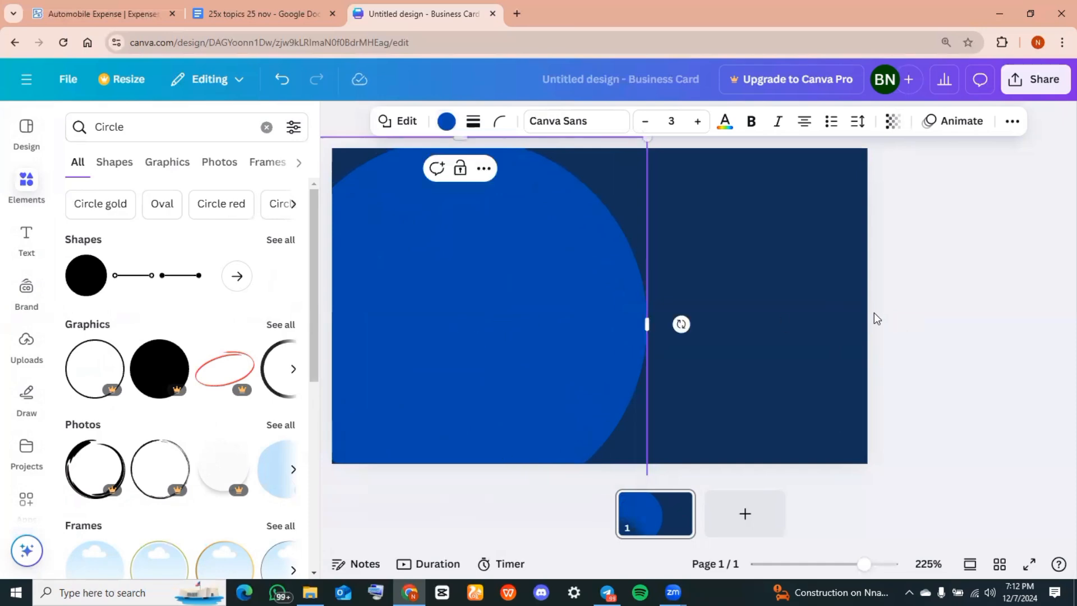
pyautogui.click(796, 335)
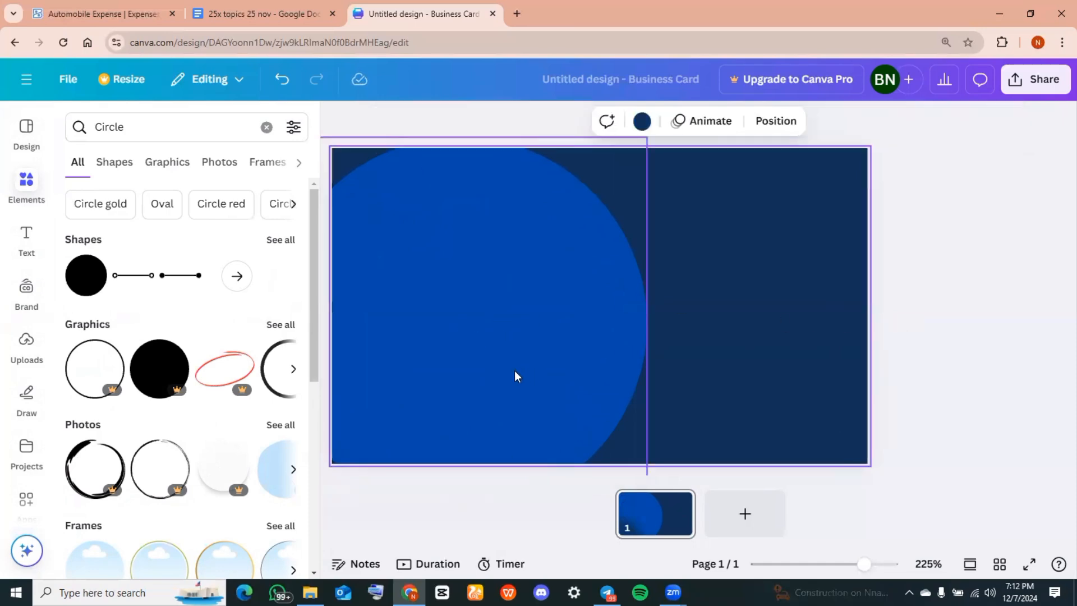
pyautogui.moveTo(514, 371); pyautogui.dragTo(447, 385)
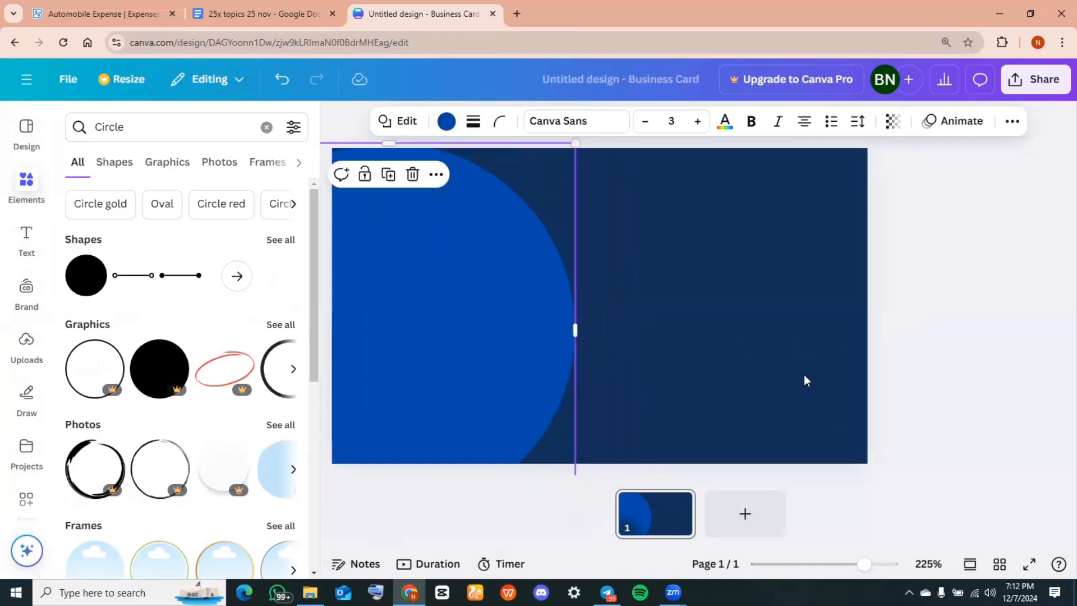
pyautogui.click(963, 314)
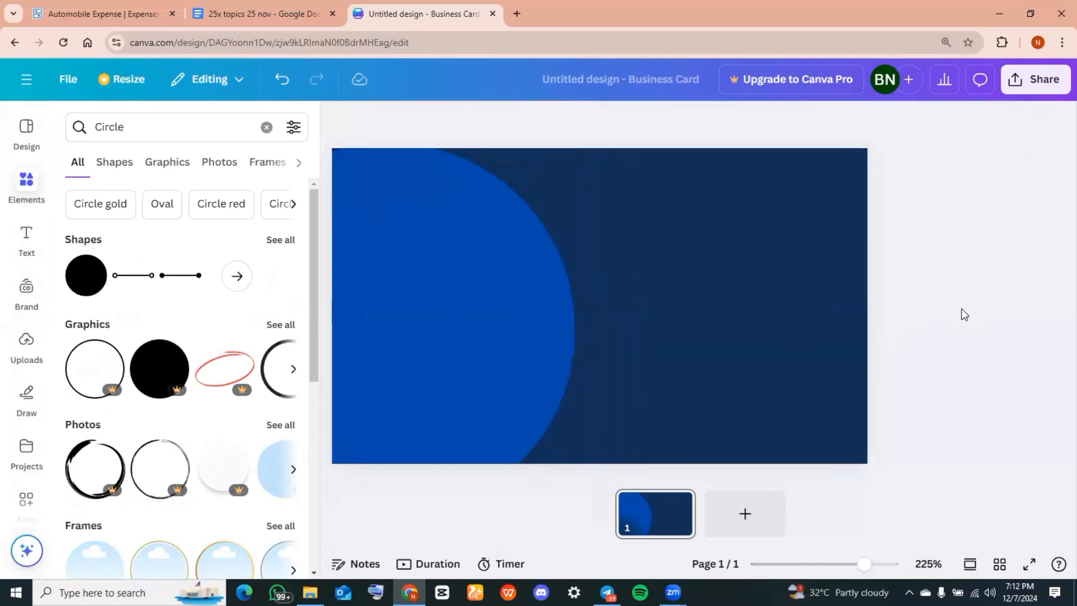
# Add the black lion head graphic and place it on the card's upper right
pyautogui.click(263, 128)
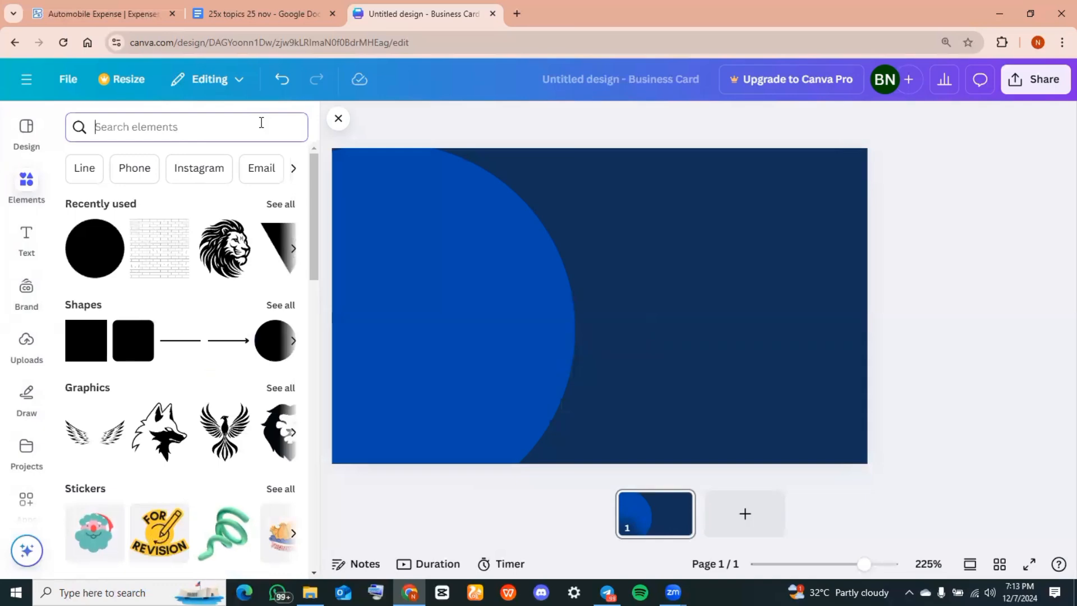
pyautogui.write('LIO')
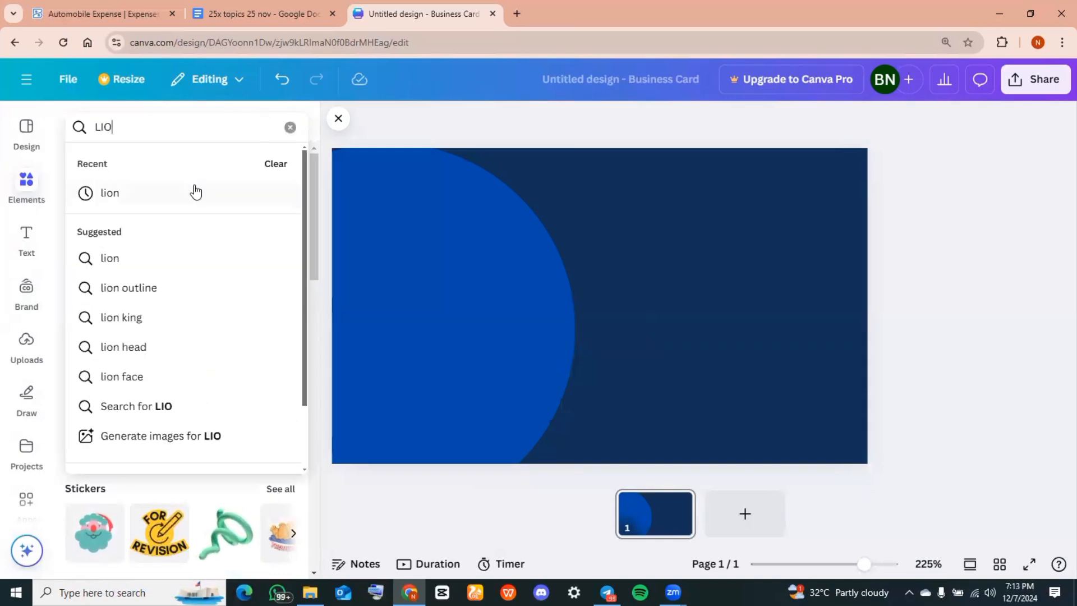
pyautogui.click(195, 193)
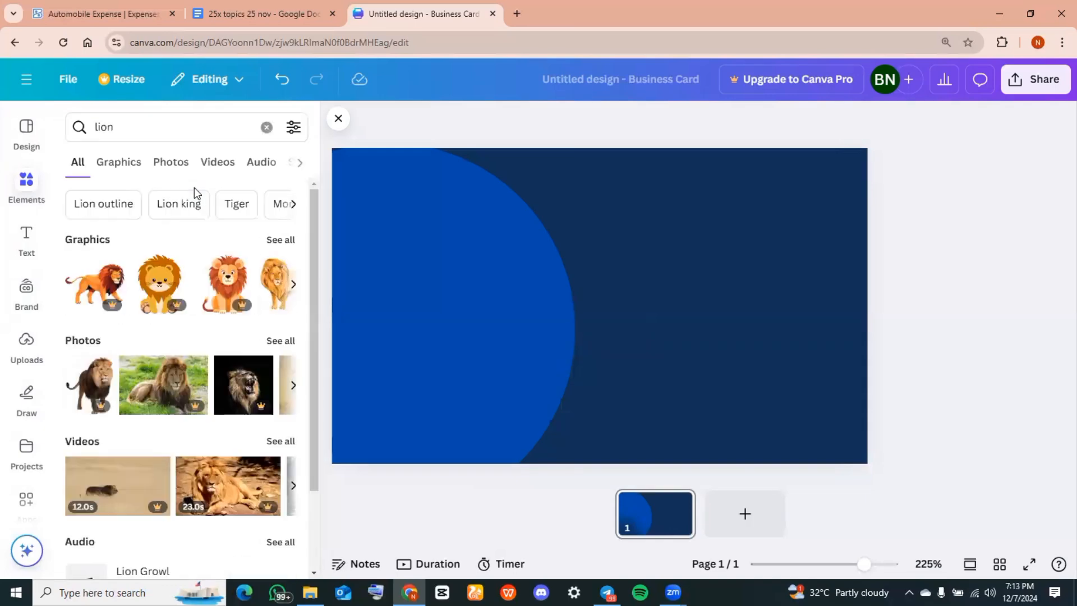
pyautogui.click(279, 242)
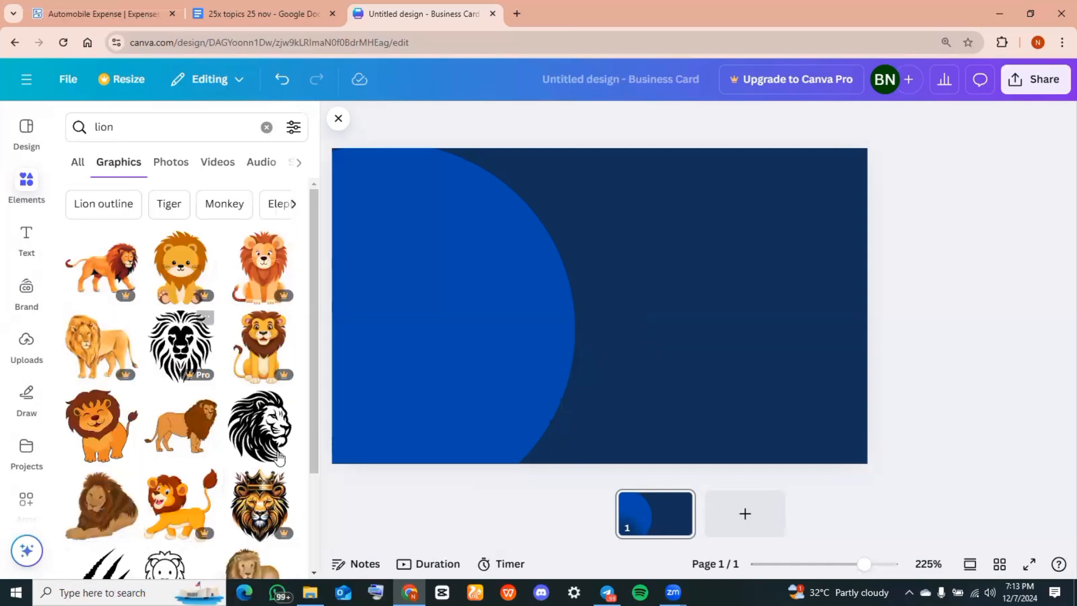
pyautogui.click(268, 439)
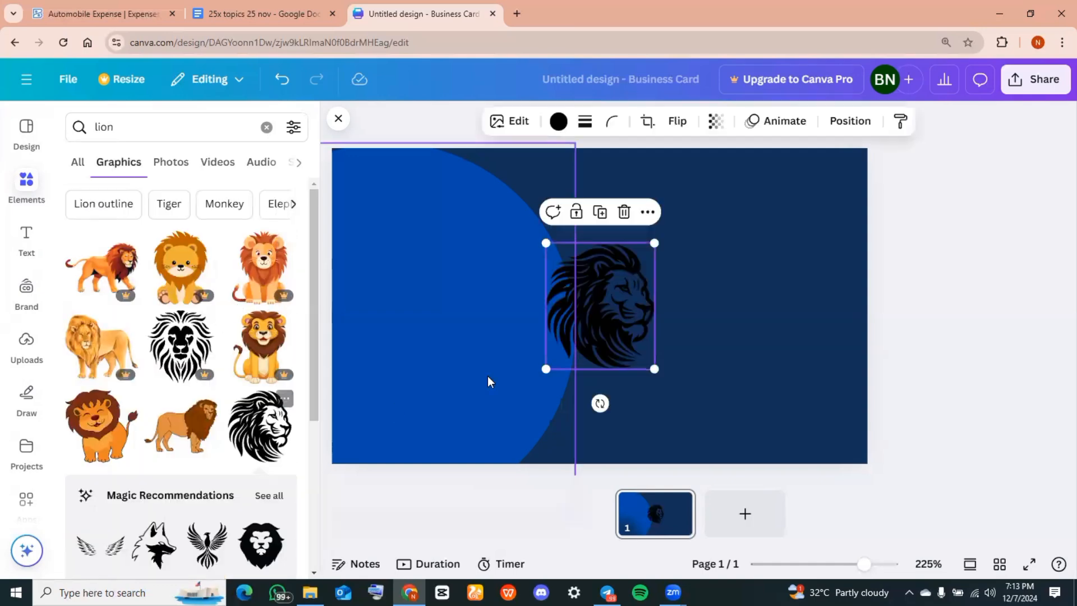
pyautogui.moveTo(605, 322); pyautogui.dragTo(708, 272)
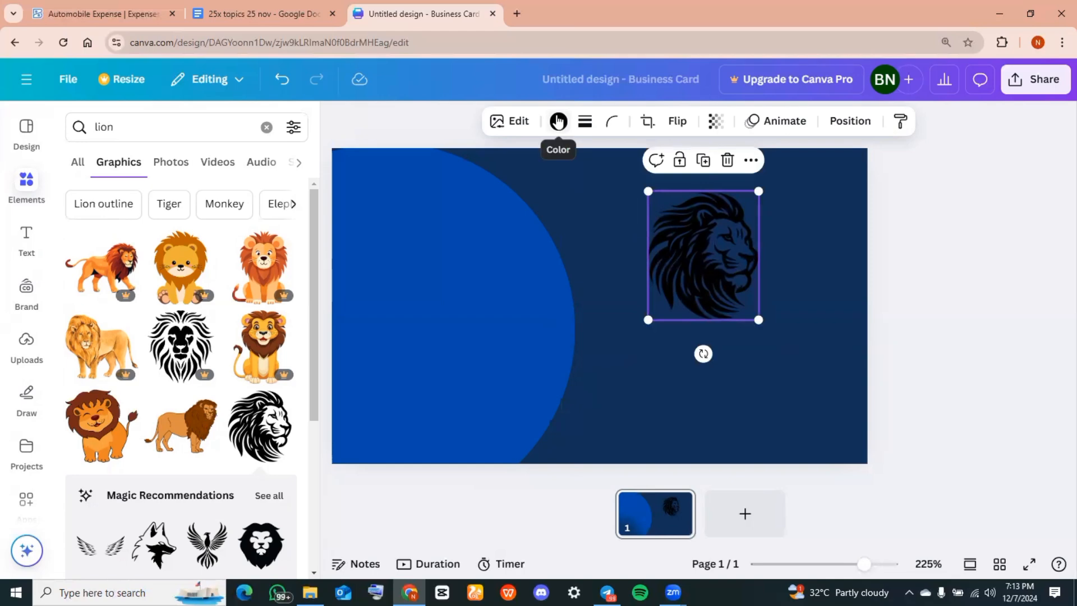
# Recolour the lion logo white and nudge it slightly lower
pyautogui.click(558, 121)
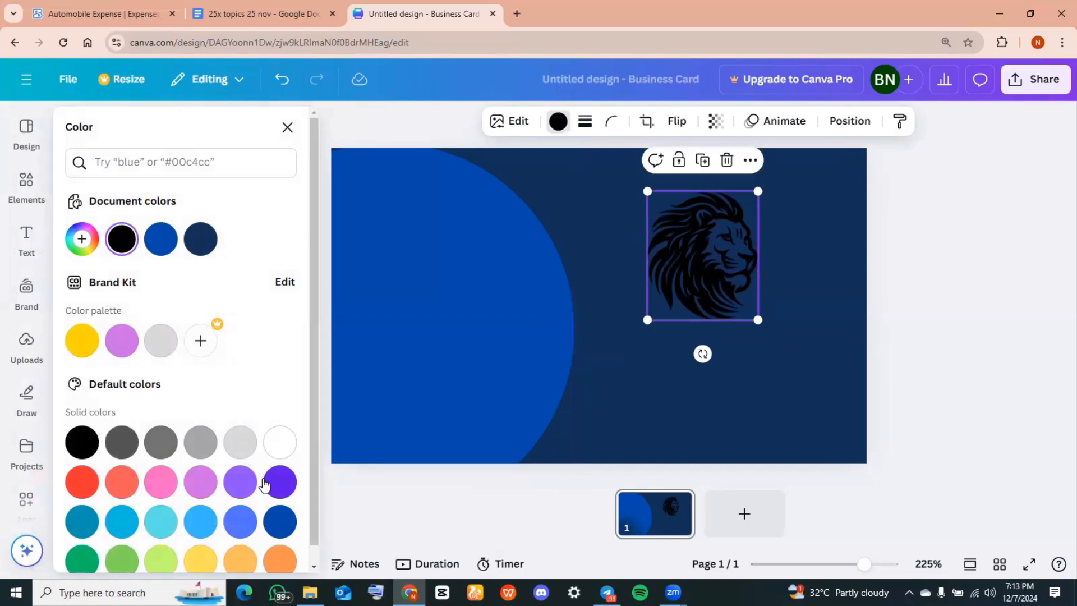
pyautogui.click(279, 443)
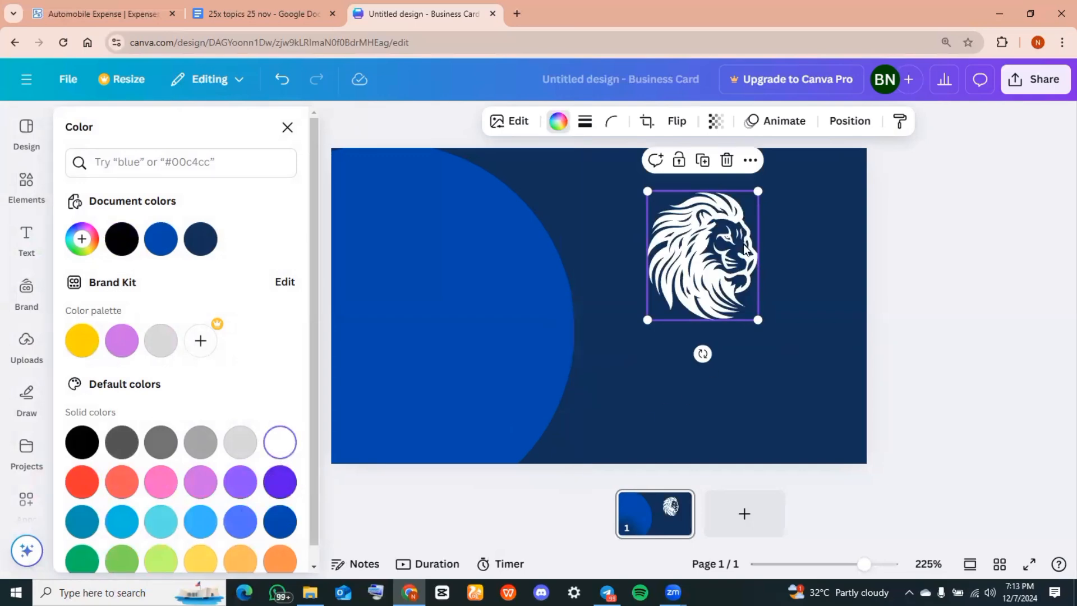
pyautogui.click(830, 298)
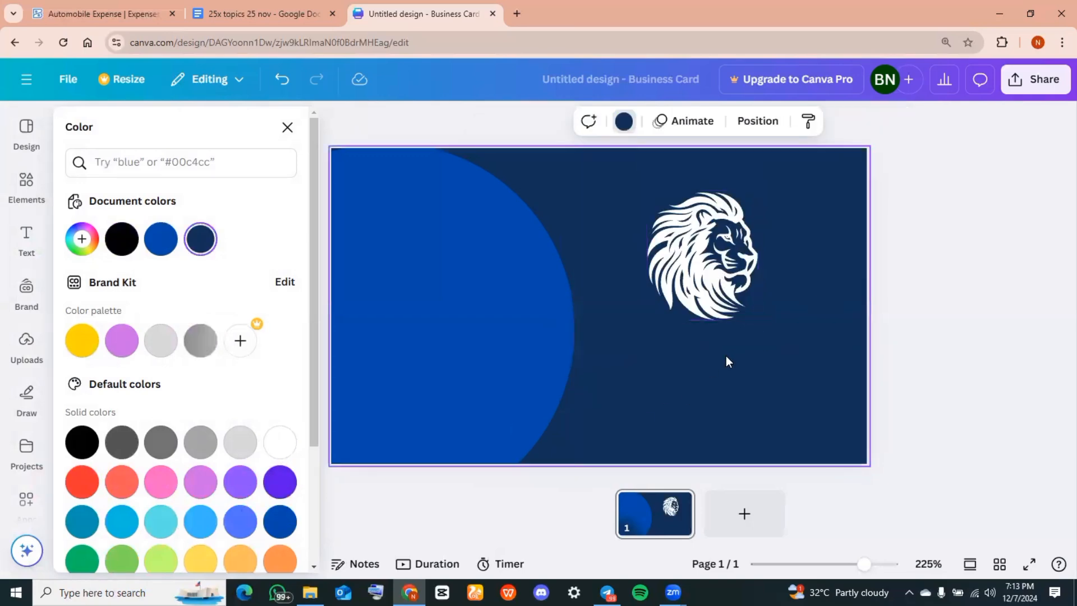
pyautogui.moveTo(725, 286); pyautogui.dragTo(727, 296)
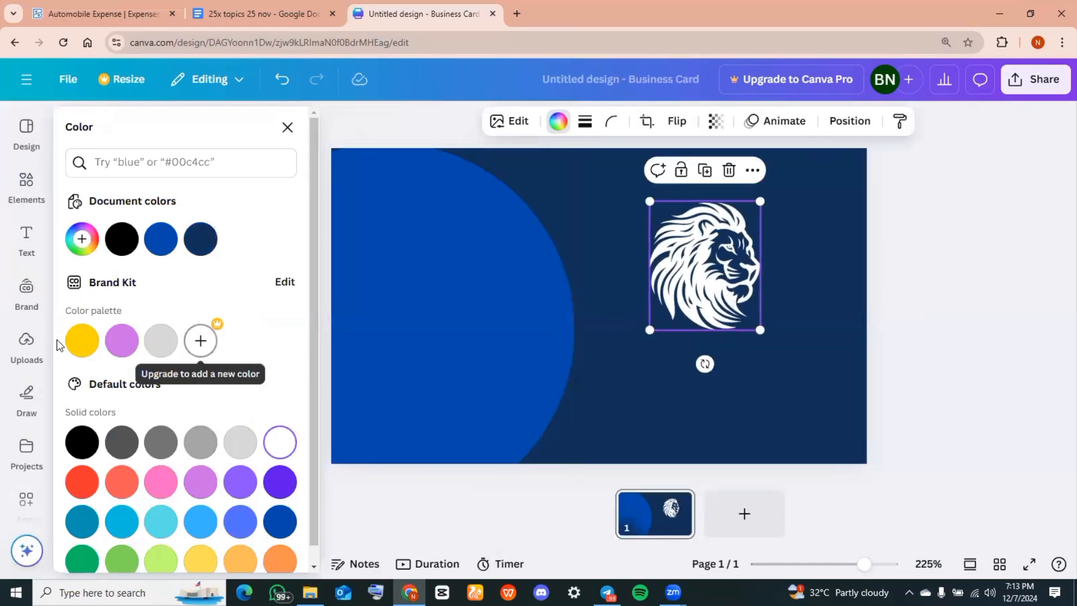
# Add a heading reading 'THE LIONS CONSTRCTION'
pyautogui.click(19, 240)
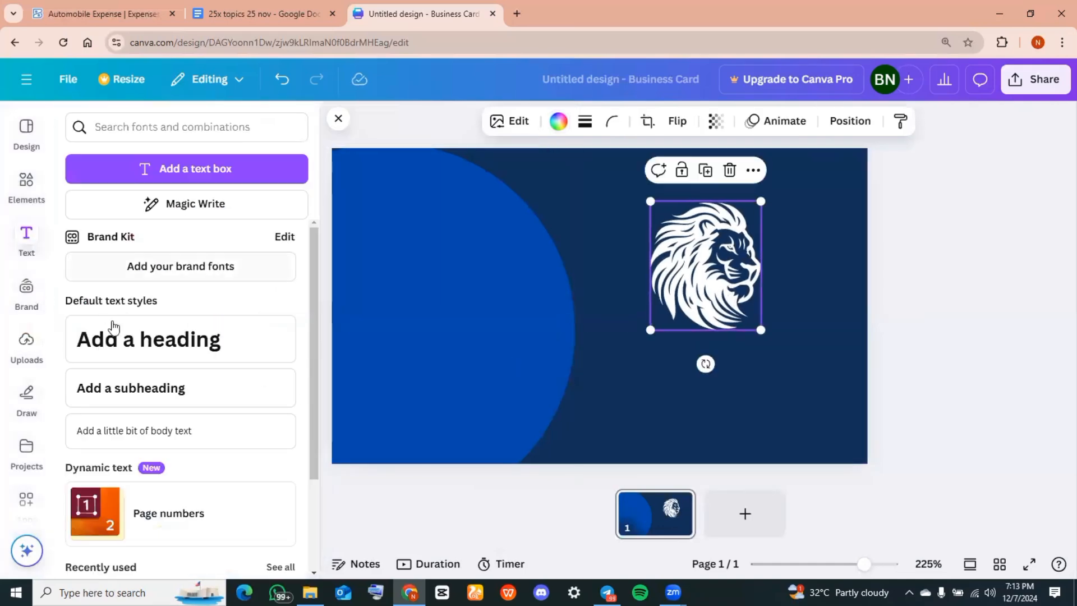
pyautogui.click(128, 343)
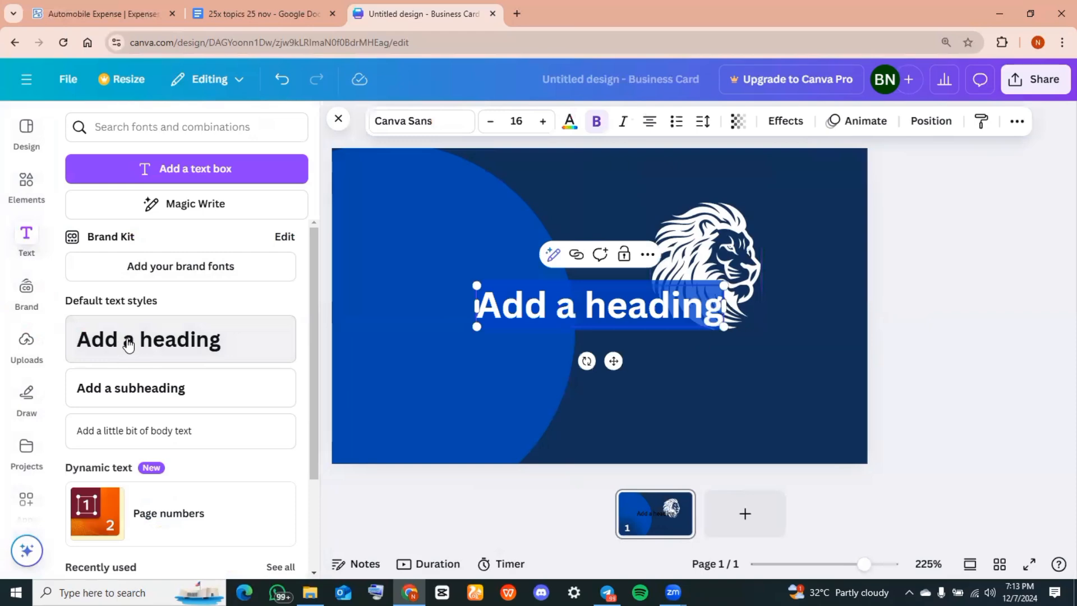
pyautogui.write('TH')
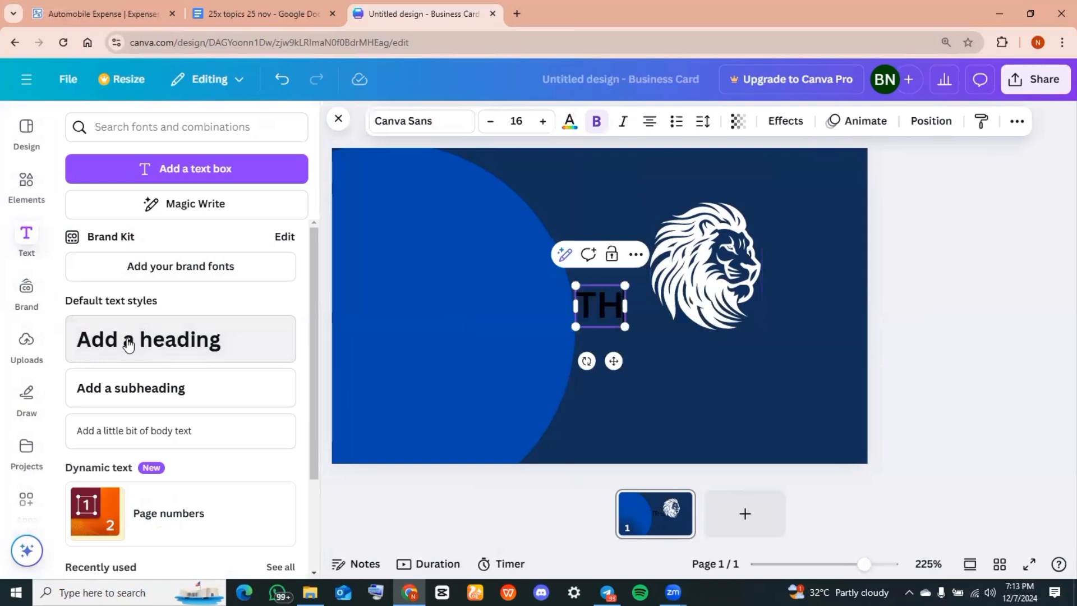
pyautogui.write('E LIONS CONSTRCTION')
# Set the company name to League Spartan at font size 10
pyautogui.click(491, 121)
pyautogui.click(491, 121)
pyautogui.click(490, 121)
pyautogui.click(491, 122)
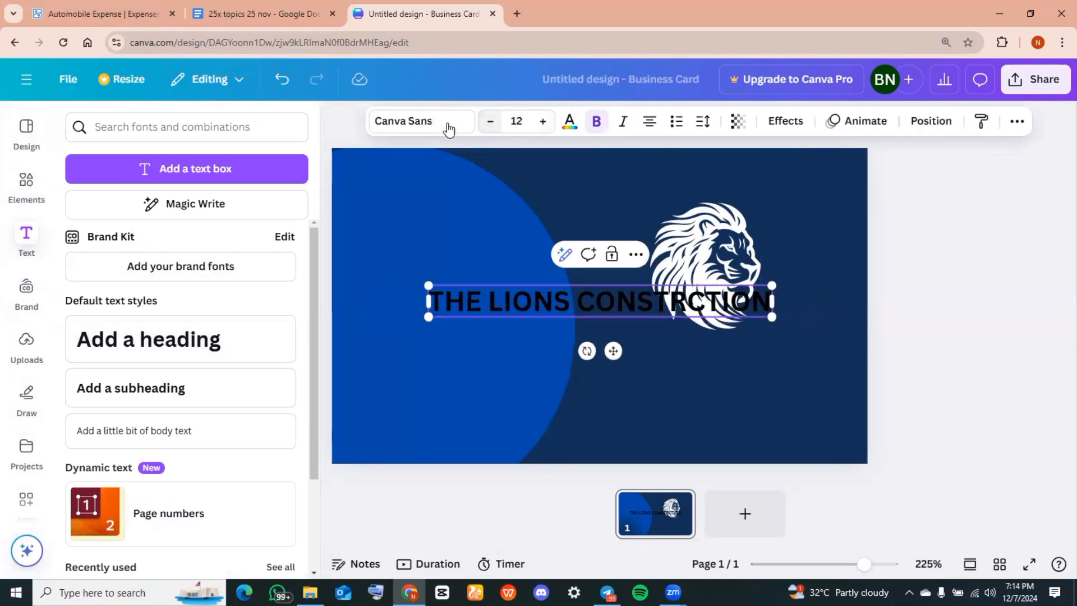
pyautogui.click(447, 125)
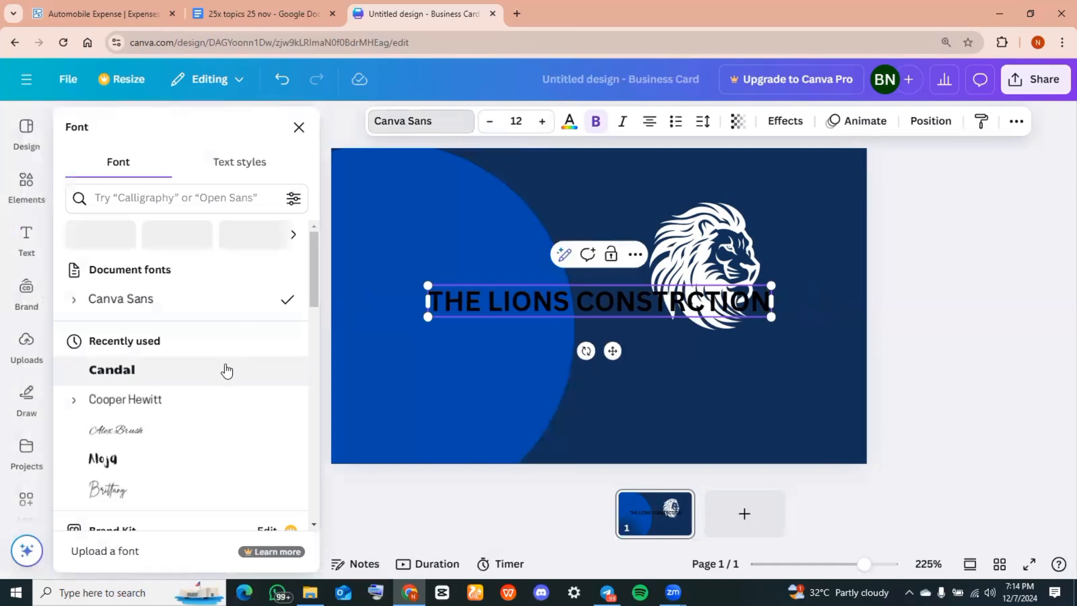
pyautogui.click(225, 370)
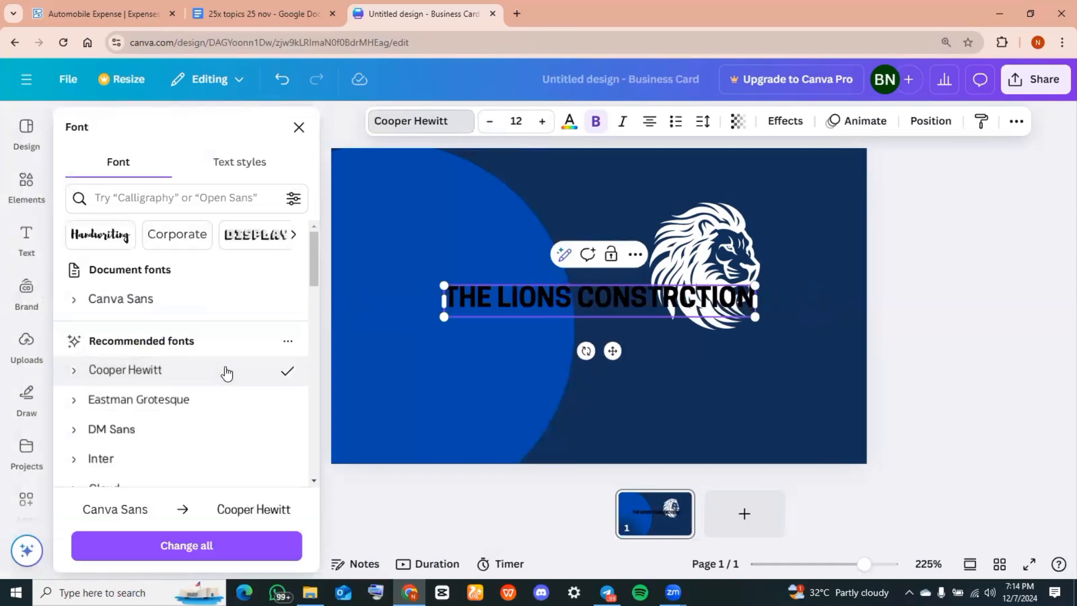
pyautogui.scroll(-3, 219, 334)
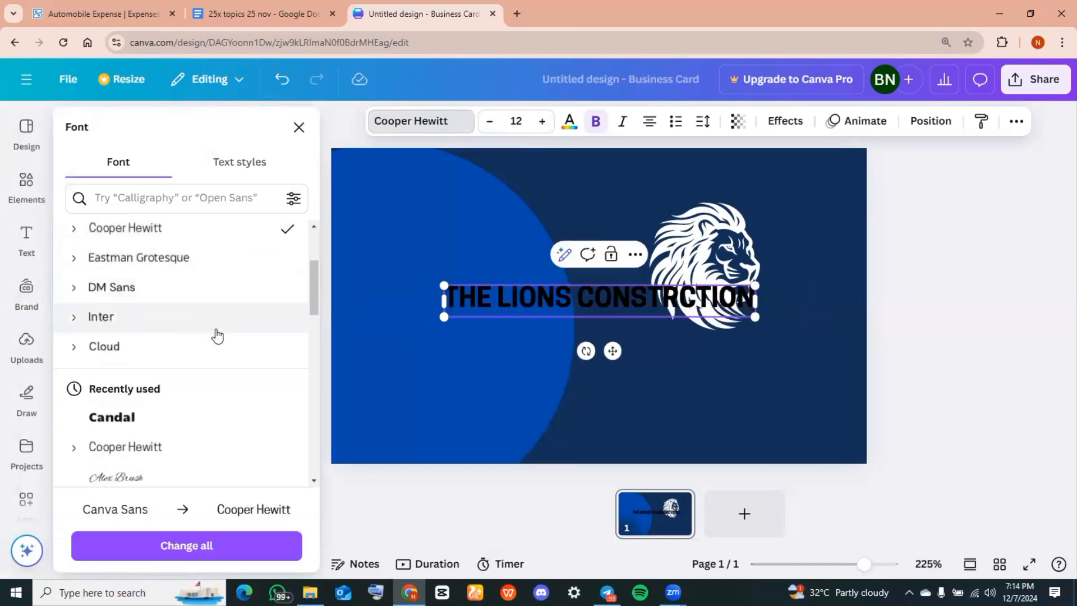
pyautogui.click(184, 401)
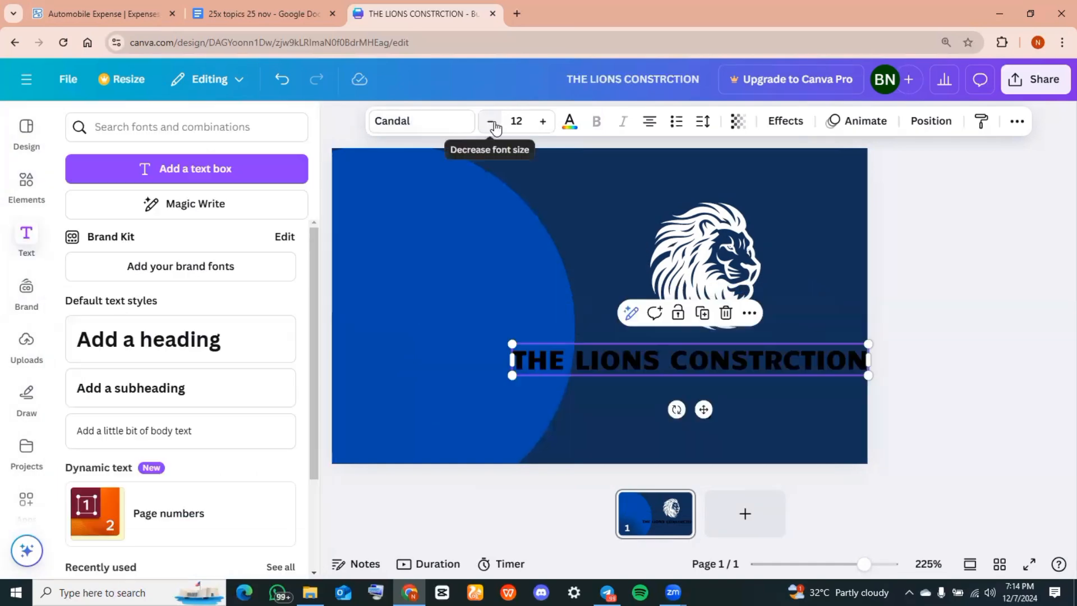
pyautogui.click(492, 123)
pyautogui.click(492, 122)
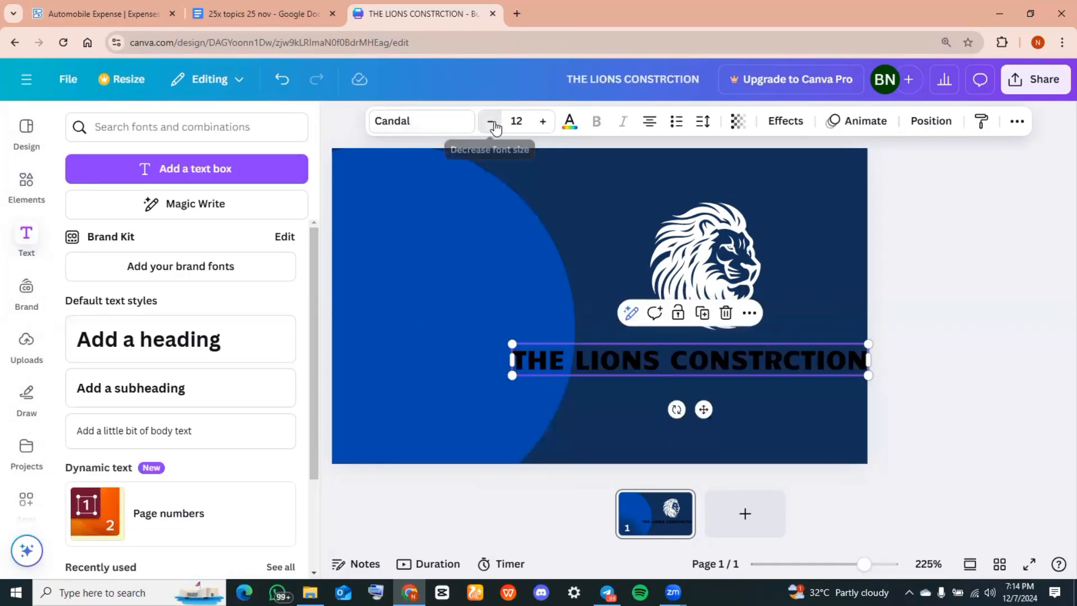
pyautogui.click(492, 122)
pyautogui.click(492, 122)
pyautogui.hotkey('ctrl', 'z')
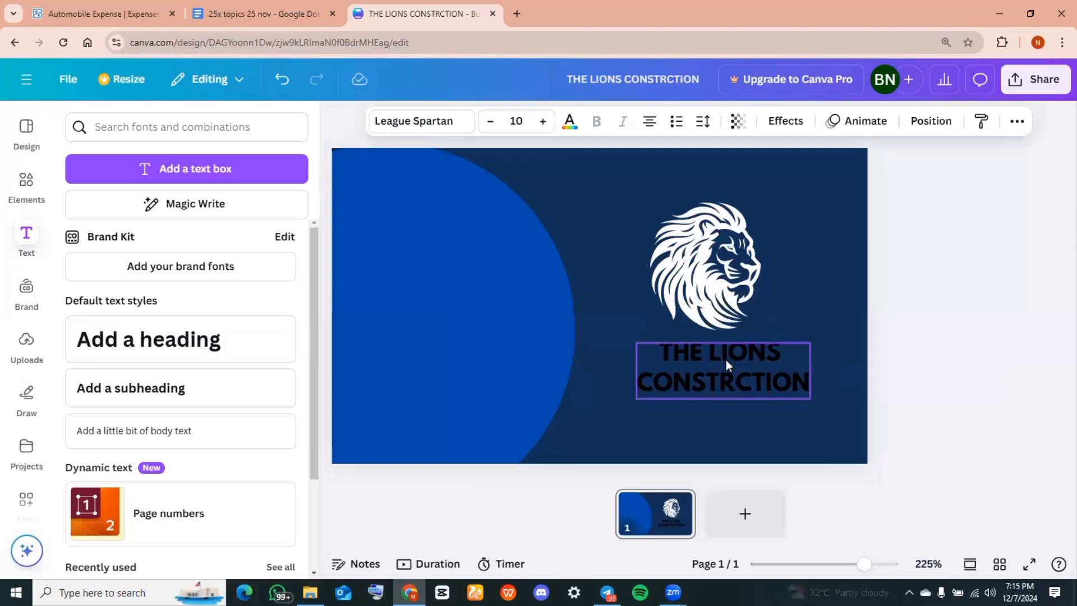
# Make the company name white and add a second page for the back
pyautogui.click(571, 124)
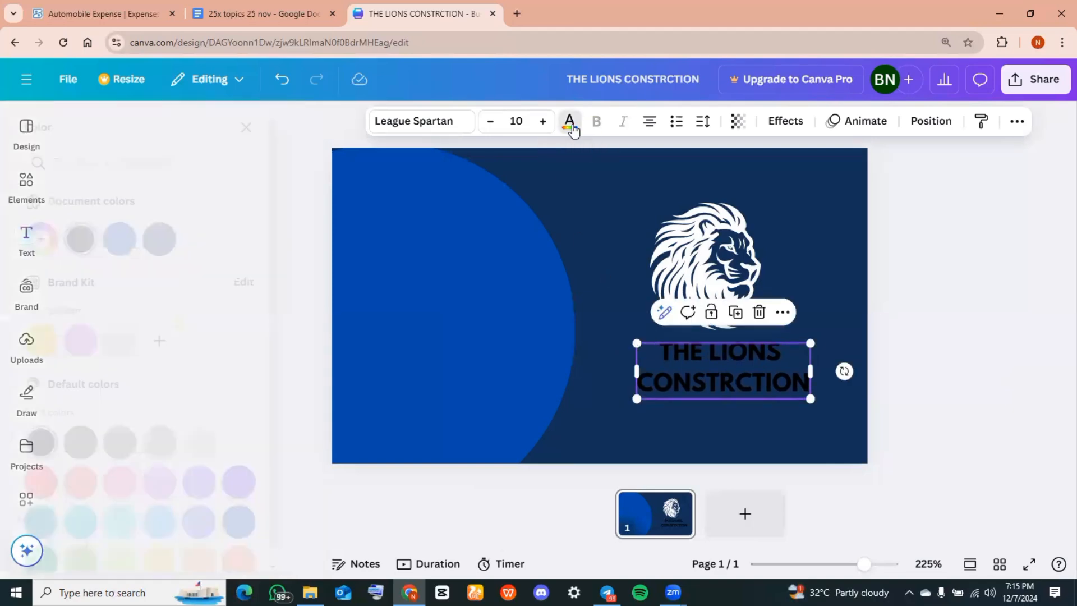
pyautogui.click(279, 442)
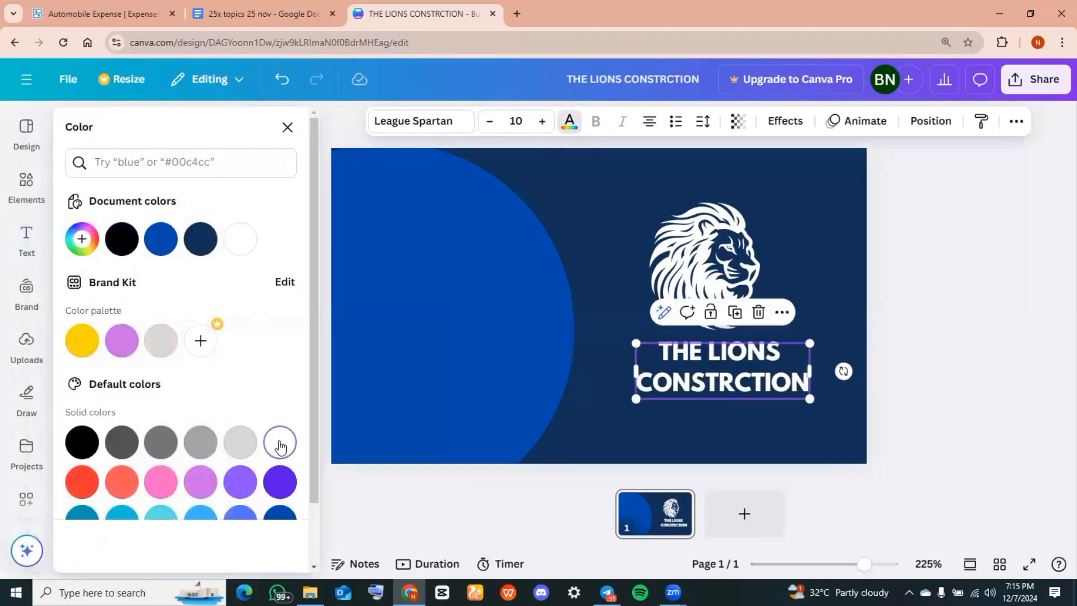
pyautogui.press('Escape')
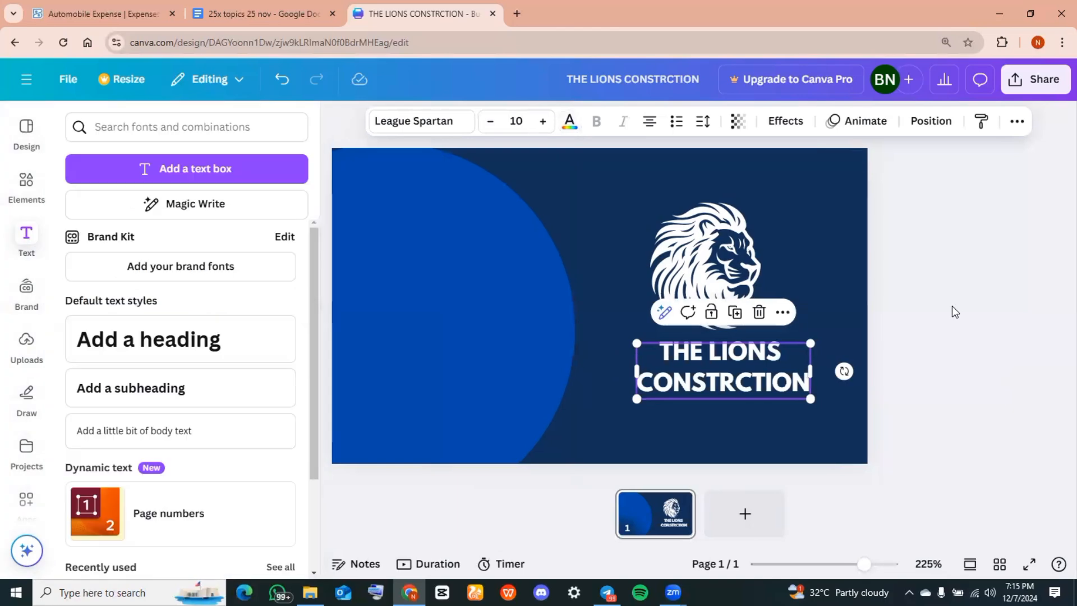
pyautogui.press('Escape')
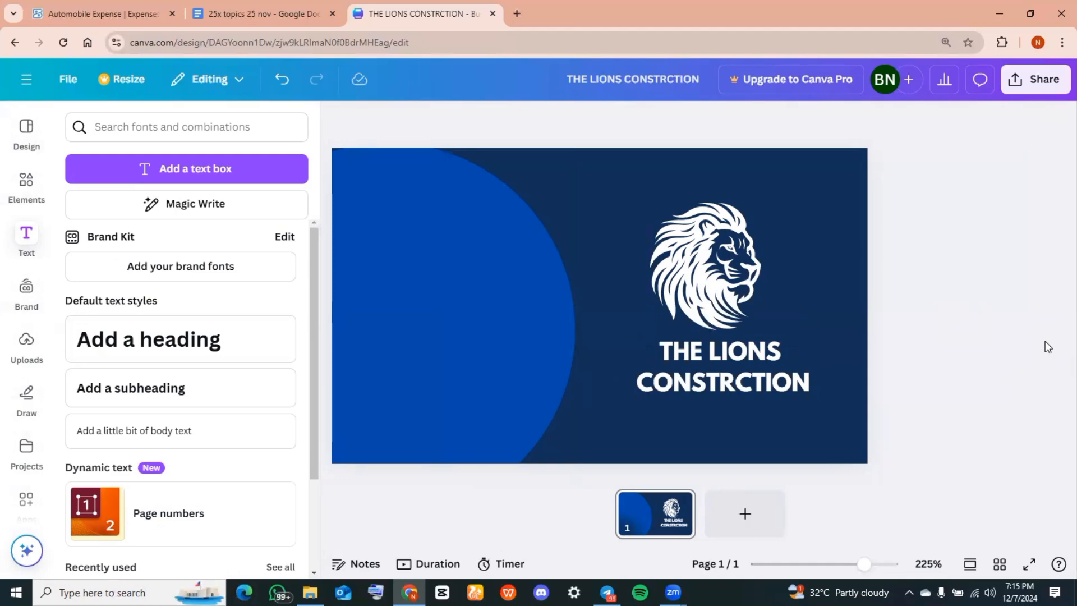
pyautogui.click(764, 513)
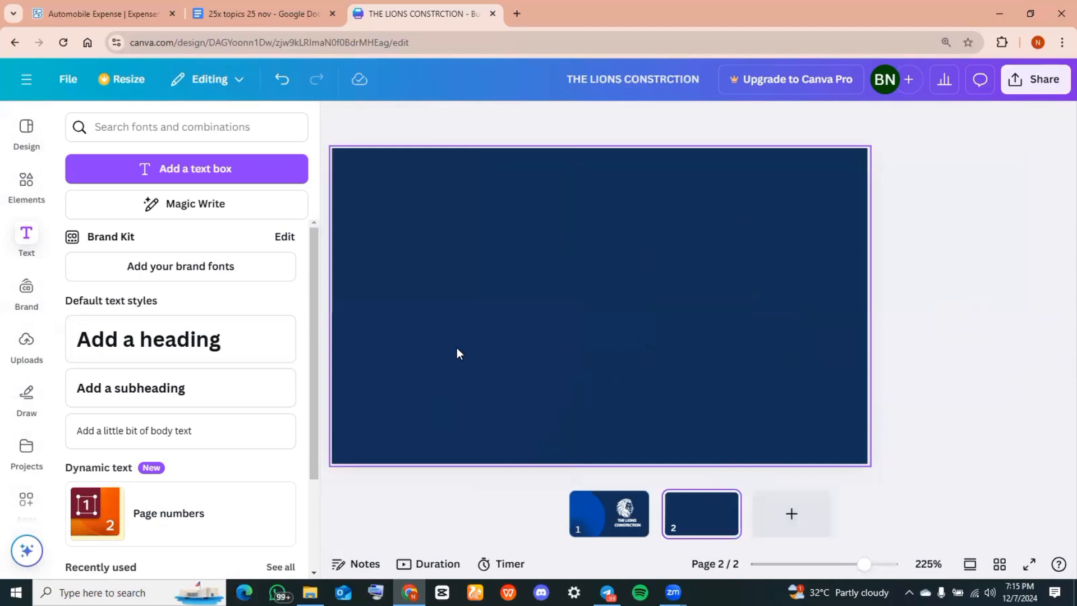
# Add a solid circle from Elements to page 2's upper left
pyautogui.click(14, 191)
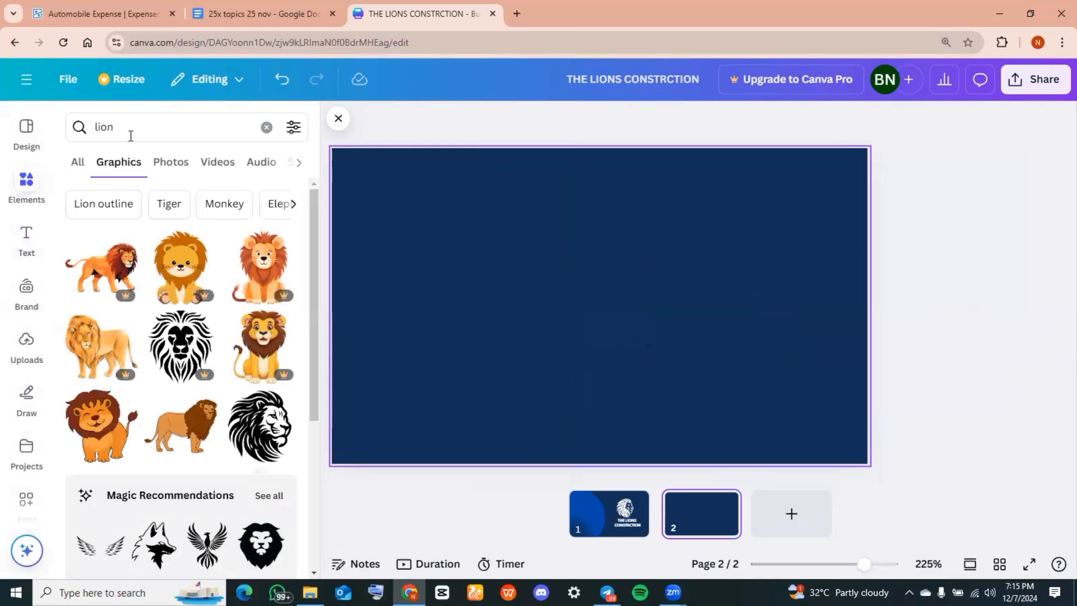
pyautogui.click(129, 129)
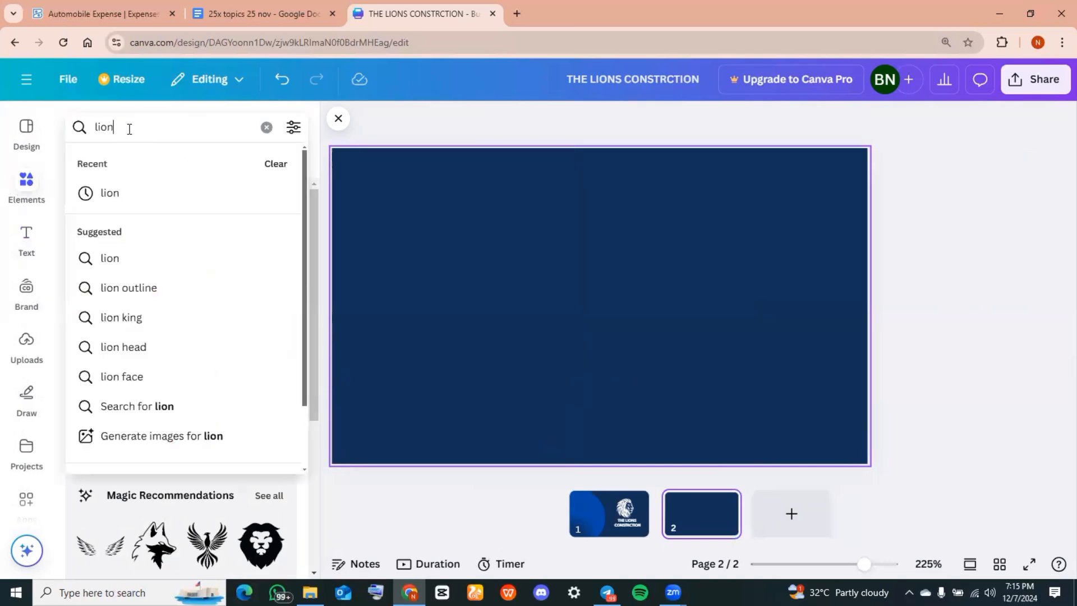
pyautogui.press('BackSpace')
pyautogui.press('BackSpace')
pyautogui.press('BackSpace')
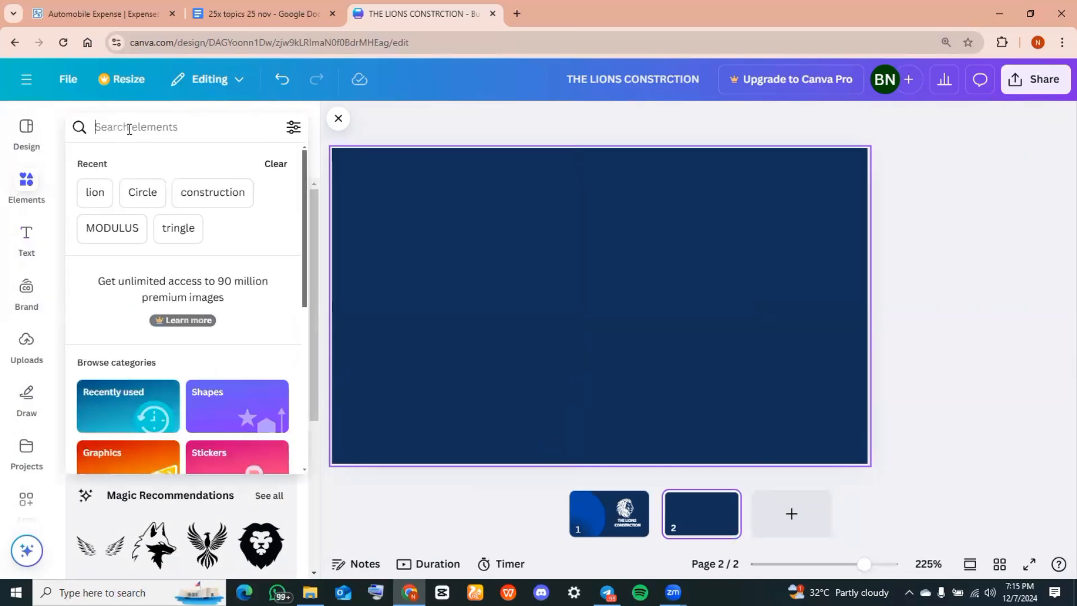
pyautogui.click(143, 192)
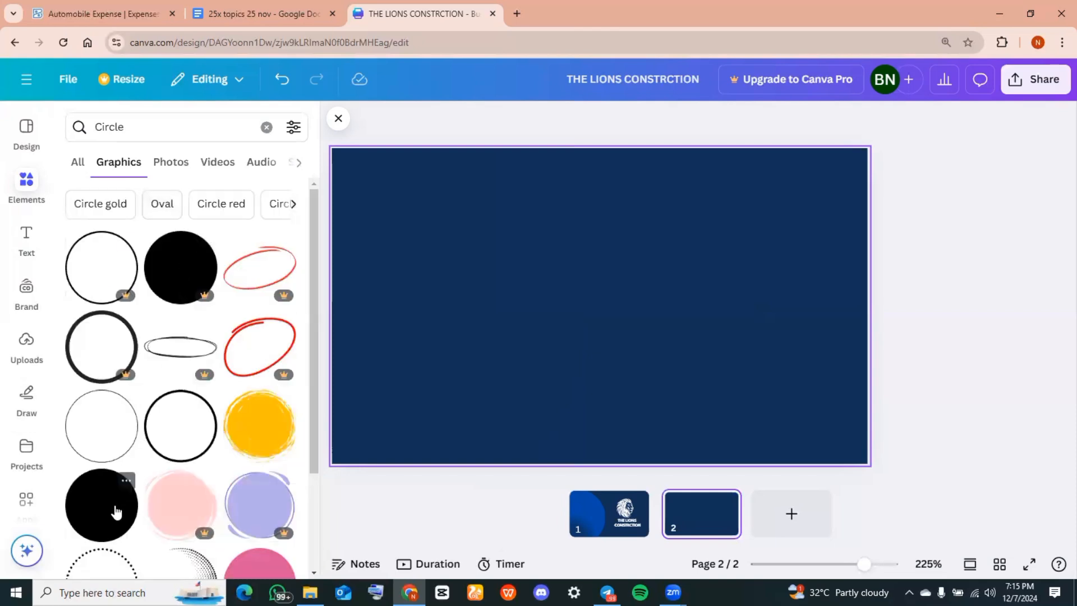
pyautogui.click(116, 511)
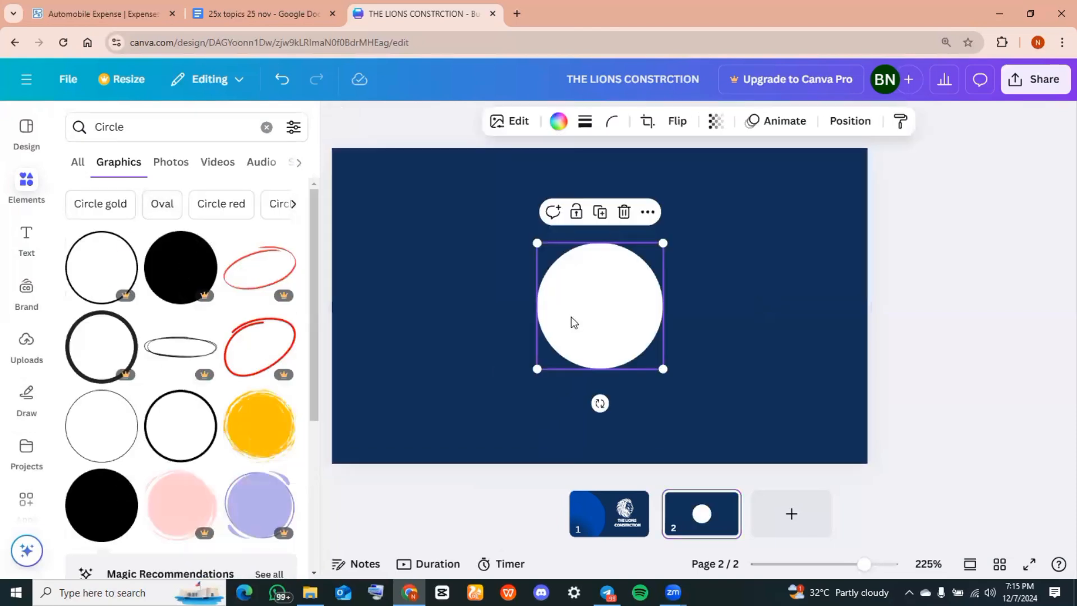
pyautogui.moveTo(571, 317); pyautogui.dragTo(376, 260)
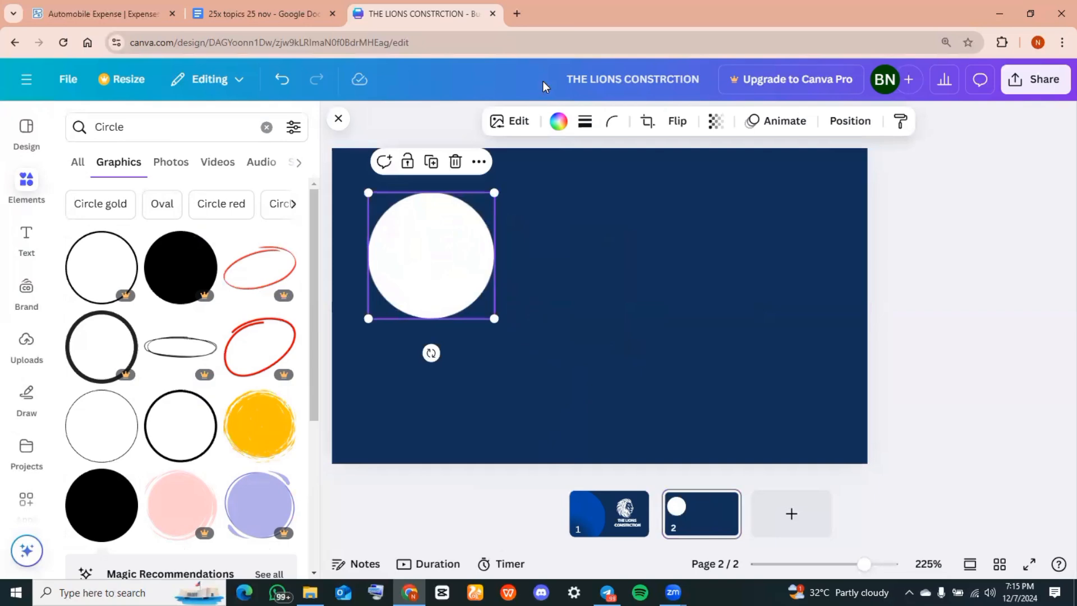
# Colour the circle cobalt blue, enlarge it and push it against the left edge
pyautogui.click(558, 130)
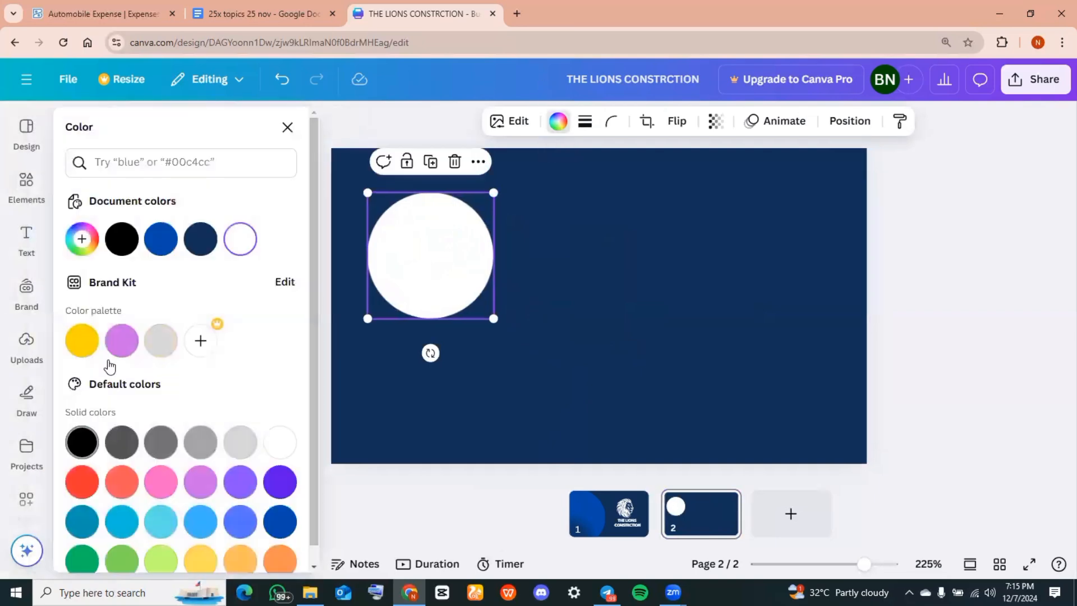
pyautogui.click(157, 253)
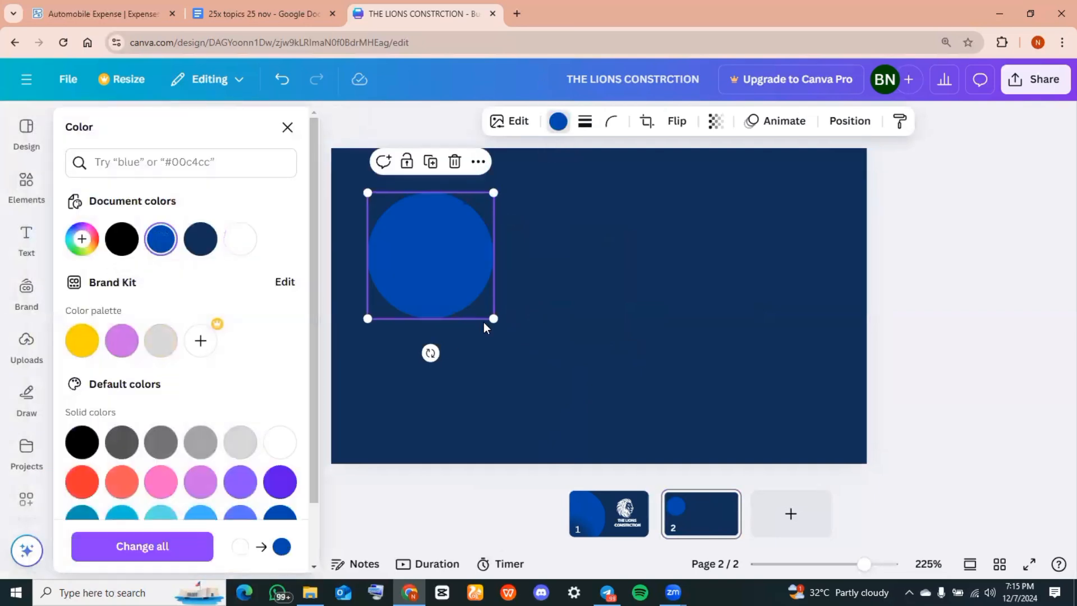
pyautogui.moveTo(561, 428); pyautogui.dragTo(771, 563)
pyautogui.moveTo(593, 400); pyautogui.dragTo(402, 348)
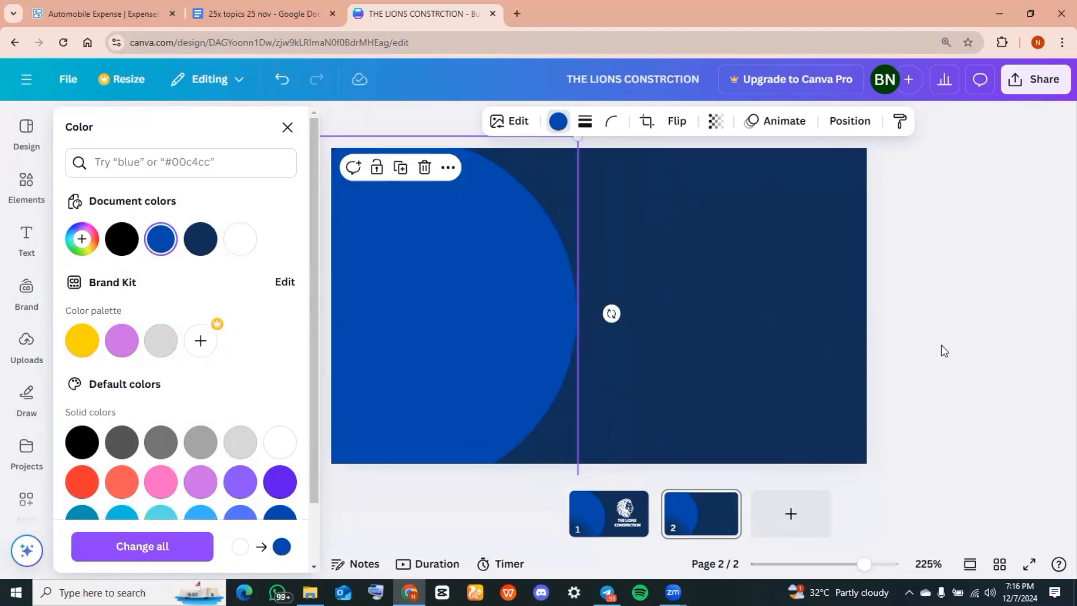
pyautogui.press('Escape')
pyautogui.press('Escape')
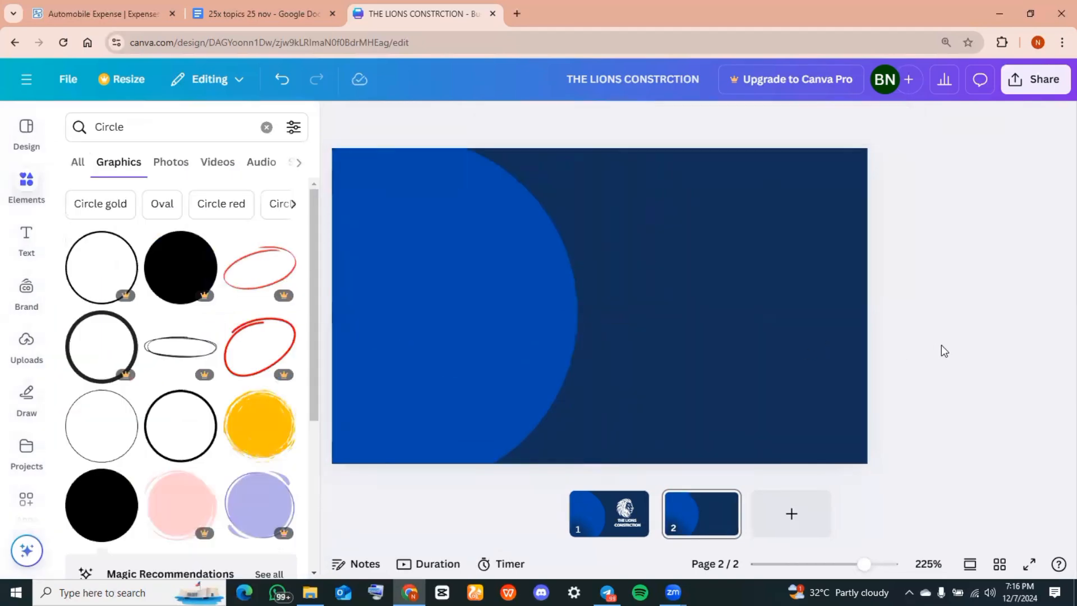
# Add a heading with the owner's full name in League Spartan
pyautogui.click(22, 249)
pyautogui.click(585, 212)
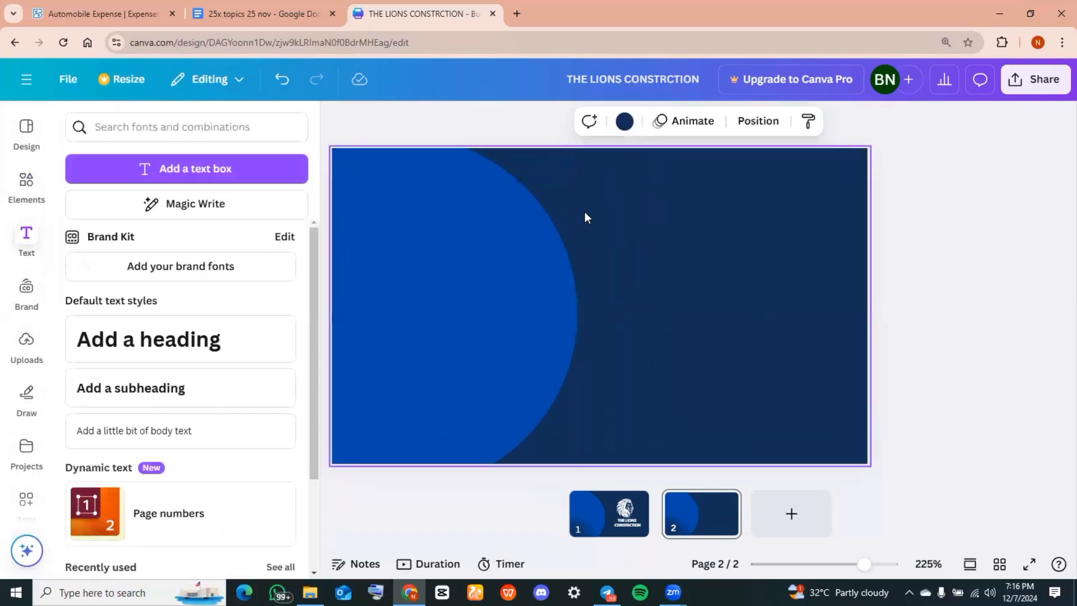
pyautogui.click(185, 354)
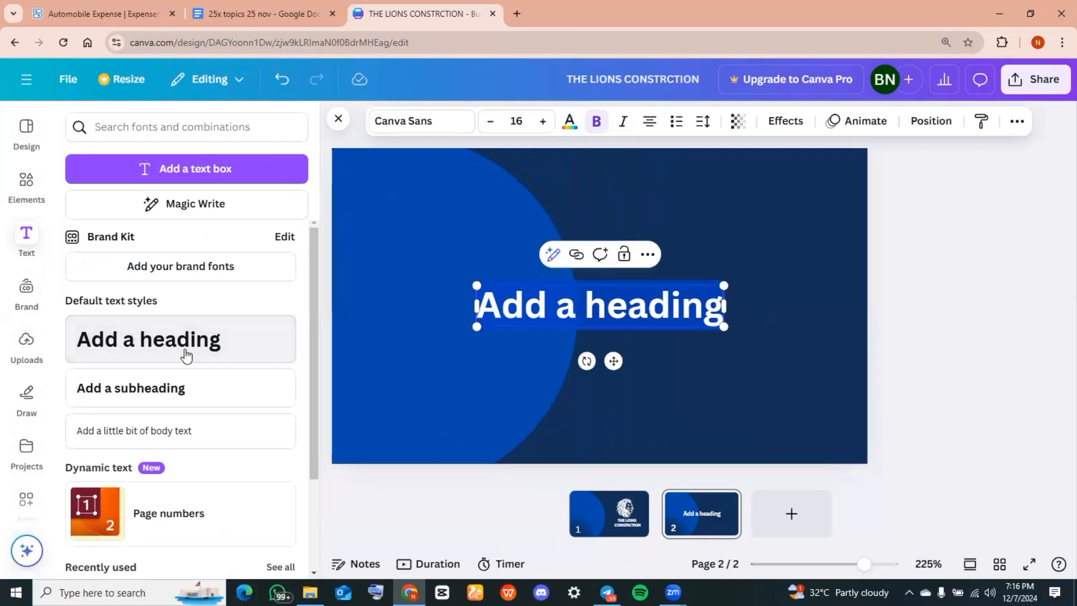
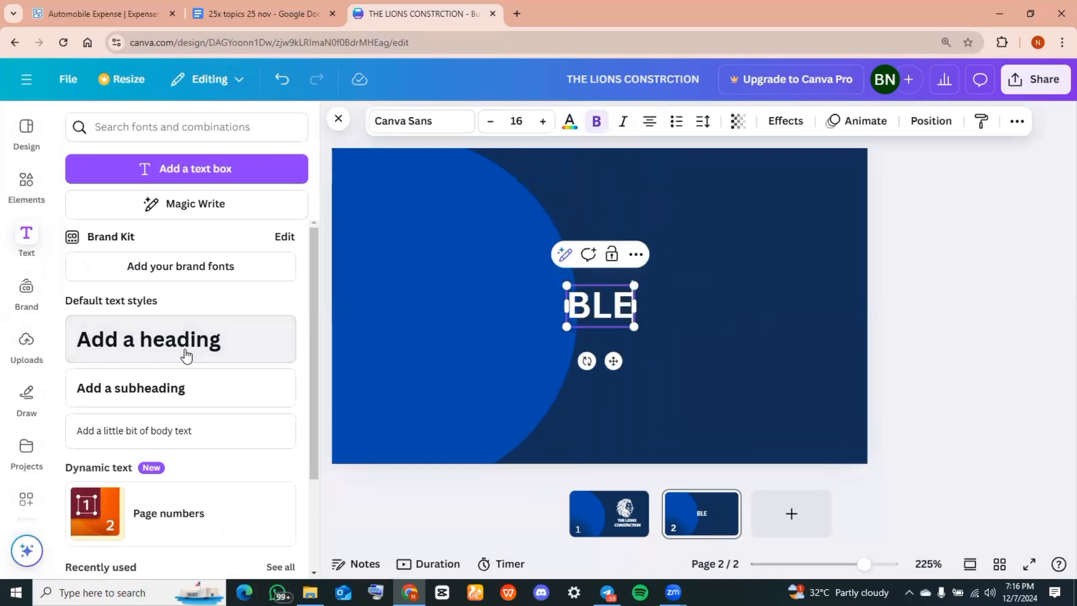
pyautogui.click(443, 123)
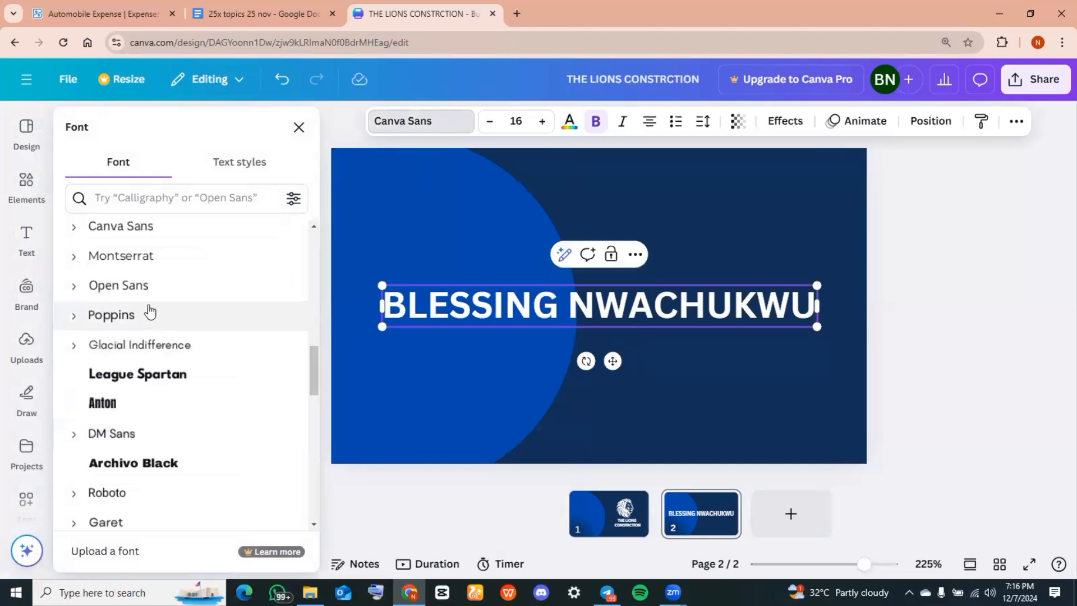
pyautogui.click(157, 381)
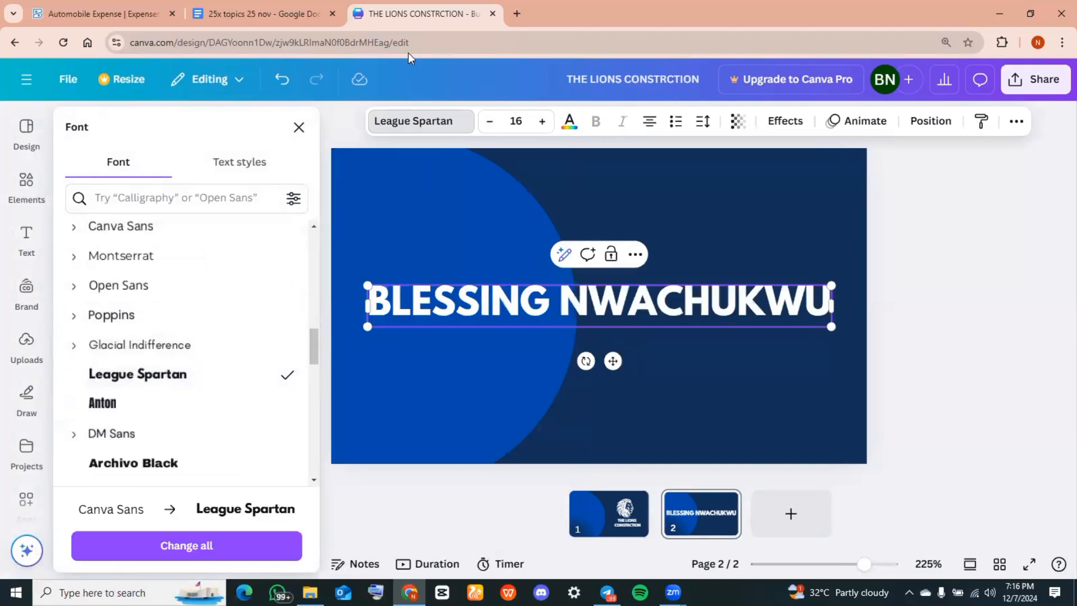
# Set the name heading's font size to 10
pyautogui.click(489, 121)
pyautogui.click(489, 121)
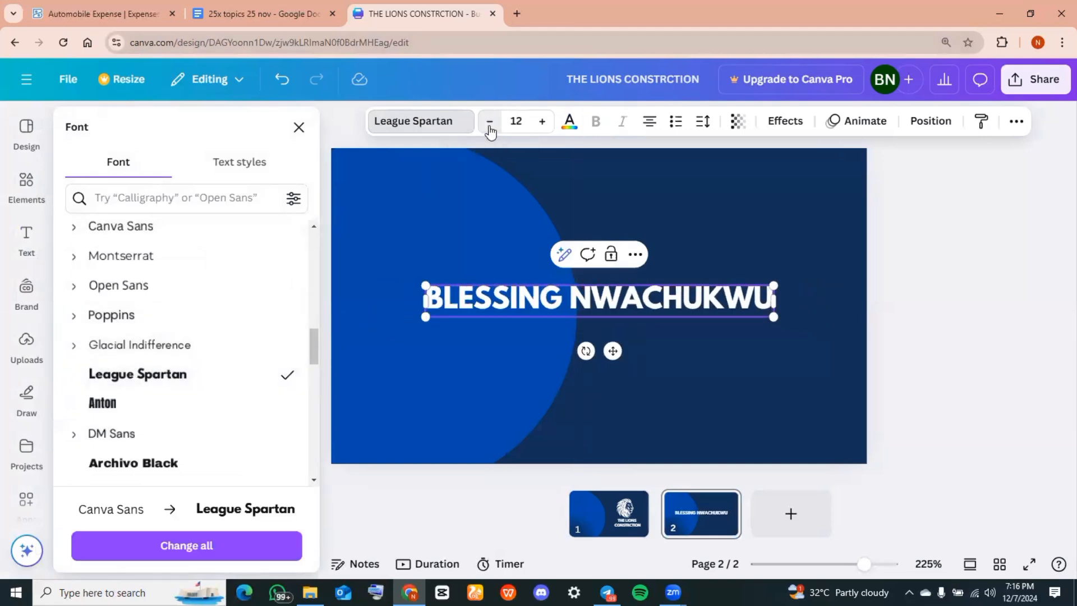
pyautogui.click(489, 121)
pyautogui.click(489, 121)
pyautogui.click(489, 121)
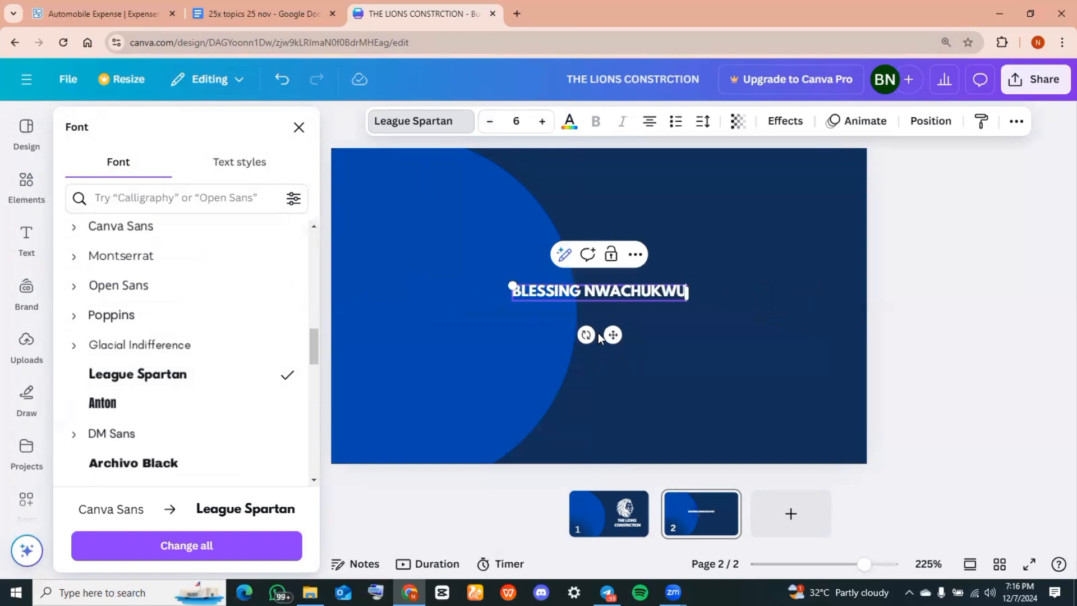
pyautogui.click(542, 122)
pyautogui.click(542, 121)
pyautogui.click(542, 121)
pyautogui.click(542, 122)
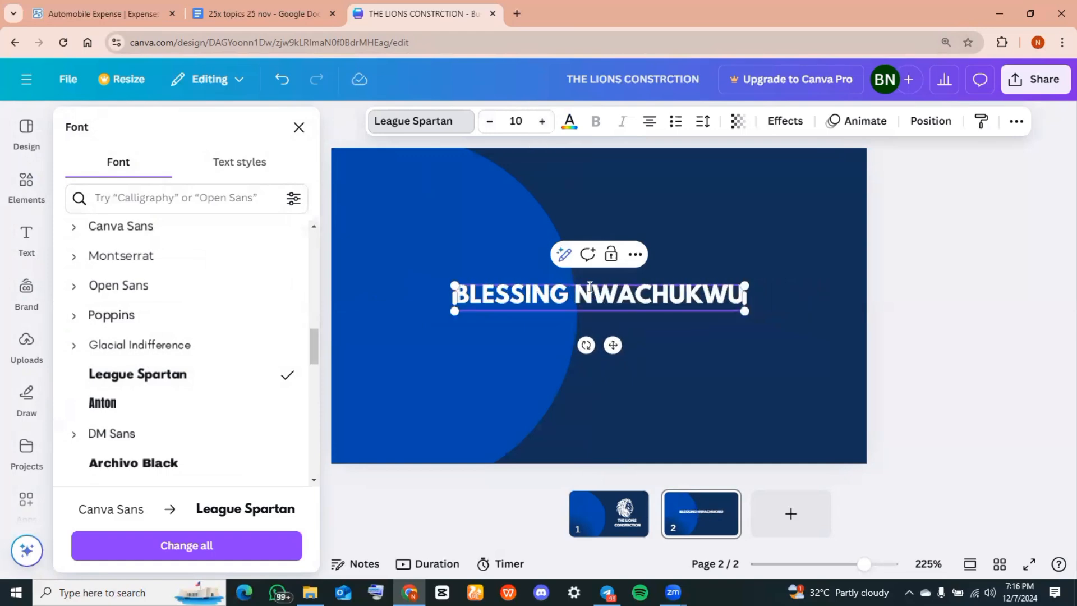
# Add a 'COMPANY'S CEO' subheading directly beneath the name
pyautogui.click(728, 366)
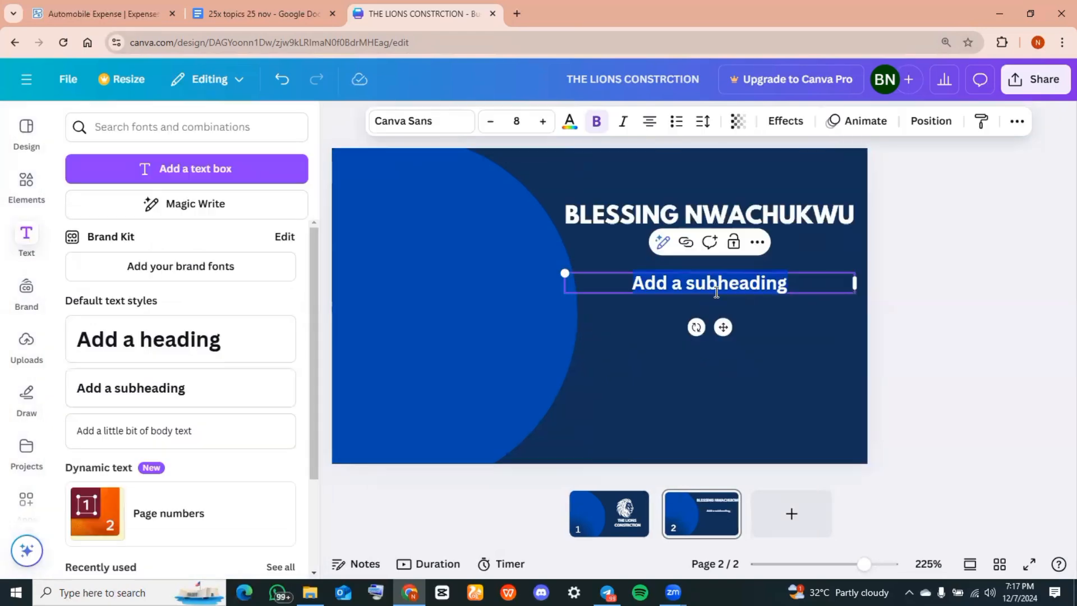
pyautogui.write('C')
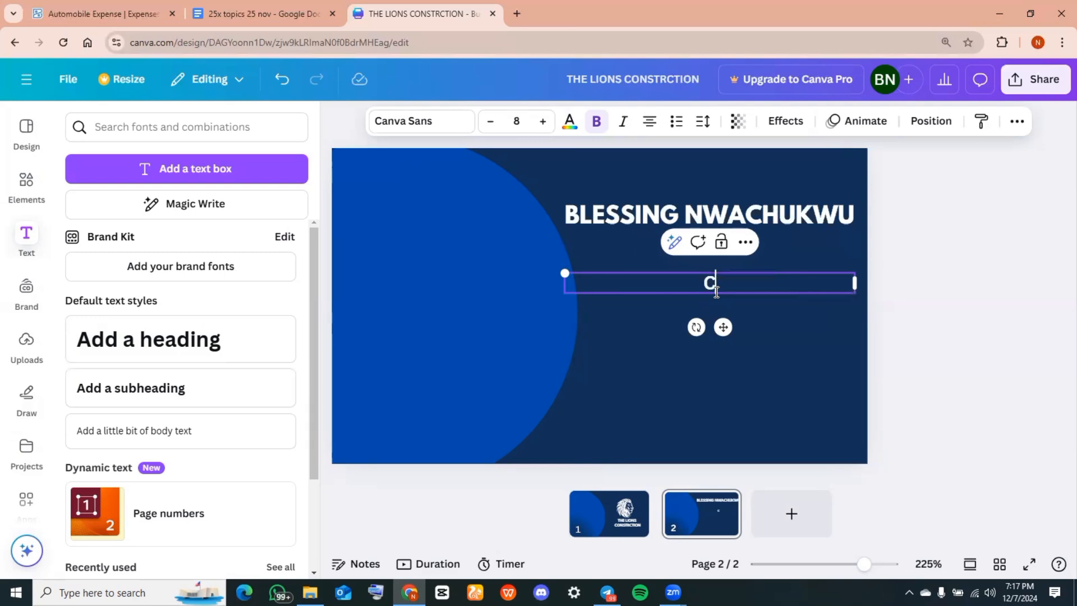
pyautogui.write('OM')
pyautogui.write('ANYS')
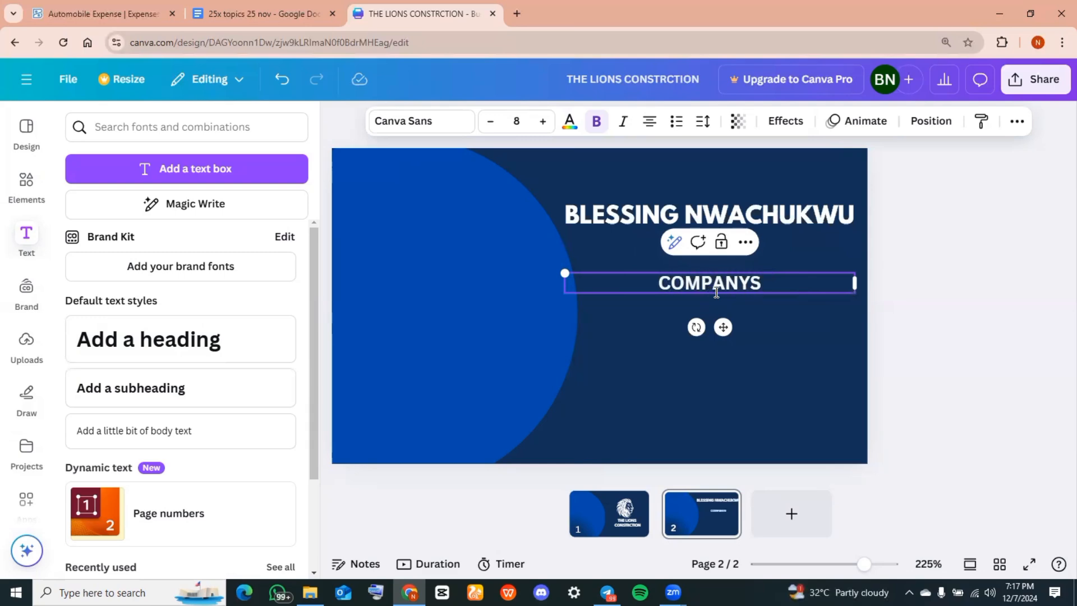
pyautogui.press('BackSpace')
pyautogui.write("'S CEO")
pyautogui.click(754, 308)
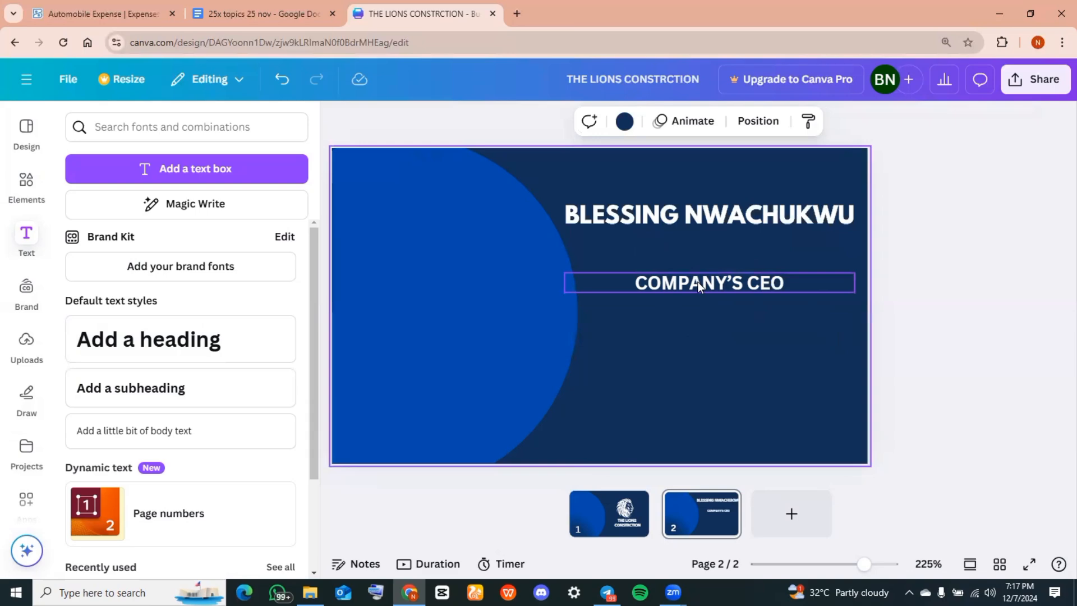
pyautogui.moveTo(698, 282); pyautogui.dragTo(703, 238)
pyautogui.click(27, 185)
pyautogui.click(132, 127)
# Add a phone icon from a 'CALL' search, shrunk and placed below the title
pyautogui.press('BackSpace')
pyautogui.press('BackSpace')
pyautogui.press('BackSpace')
pyautogui.press('BackSpace')
pyautogui.press('BackSpace')
pyautogui.press('BackSpace')
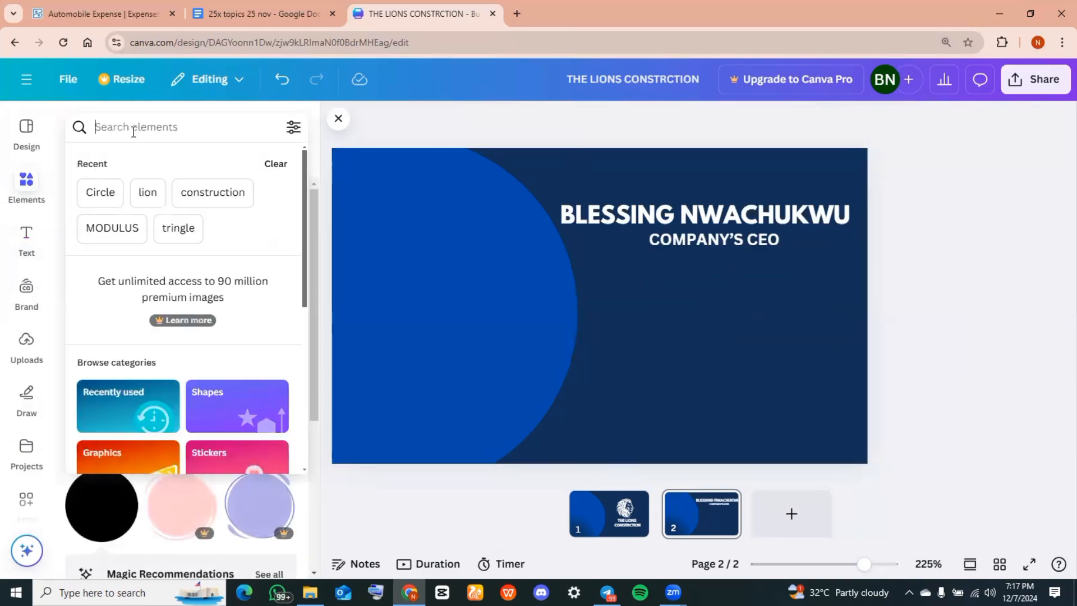
pyautogui.write('CALL')
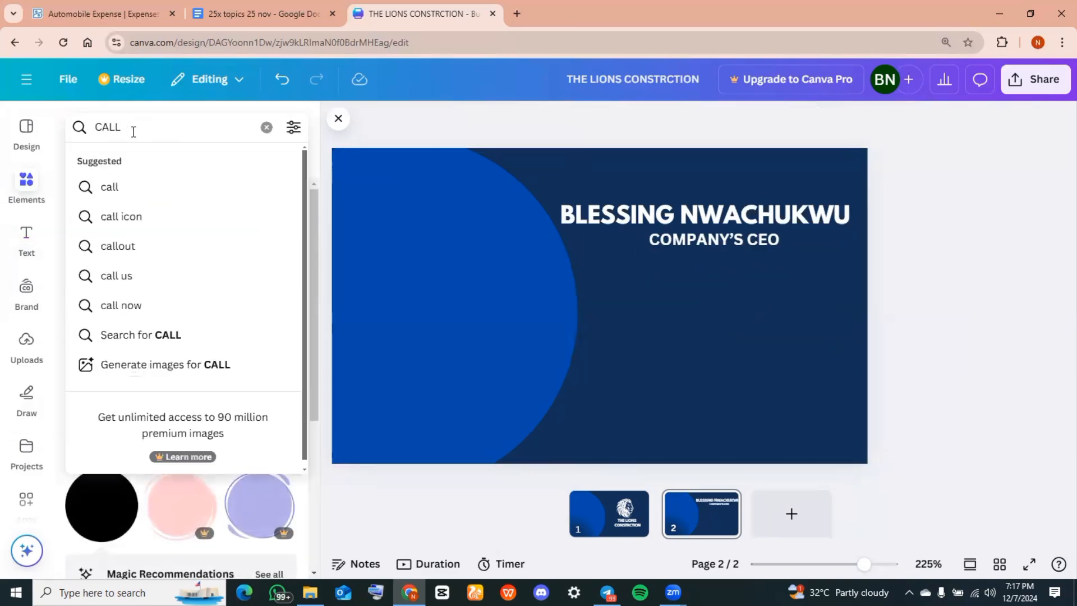
pyautogui.click(125, 191)
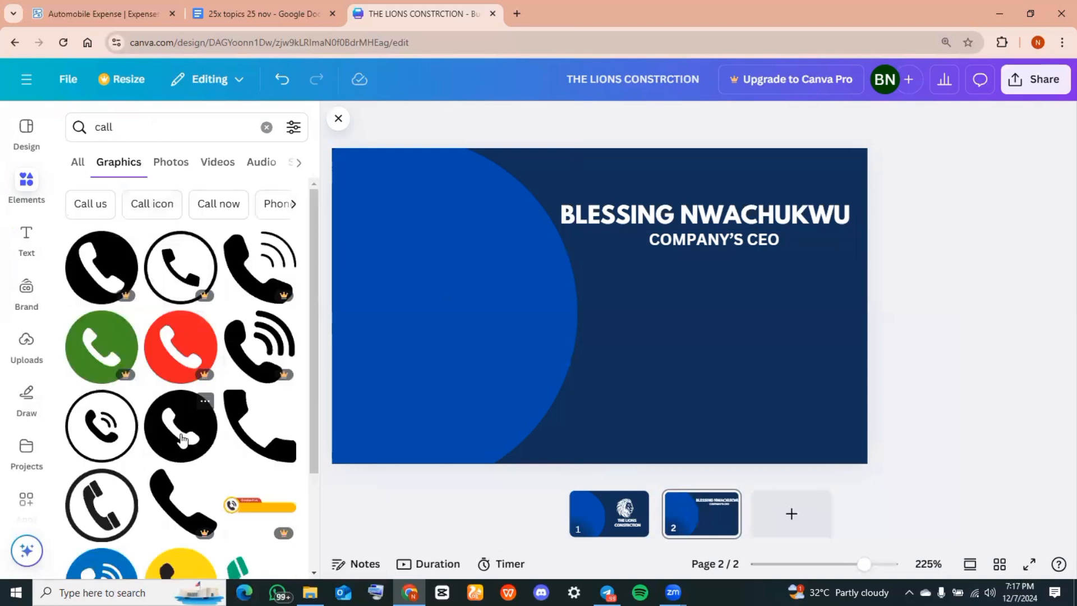
pyautogui.click(181, 440)
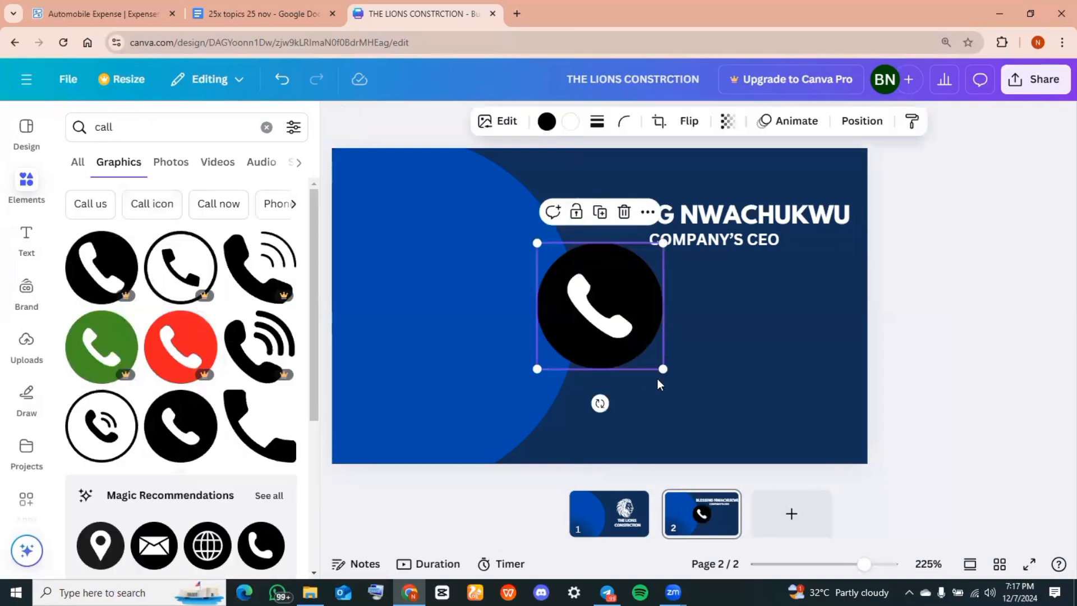
pyautogui.moveTo(662, 369); pyautogui.dragTo(612, 318)
pyautogui.moveTo(555, 296); pyautogui.dragTo(604, 321)
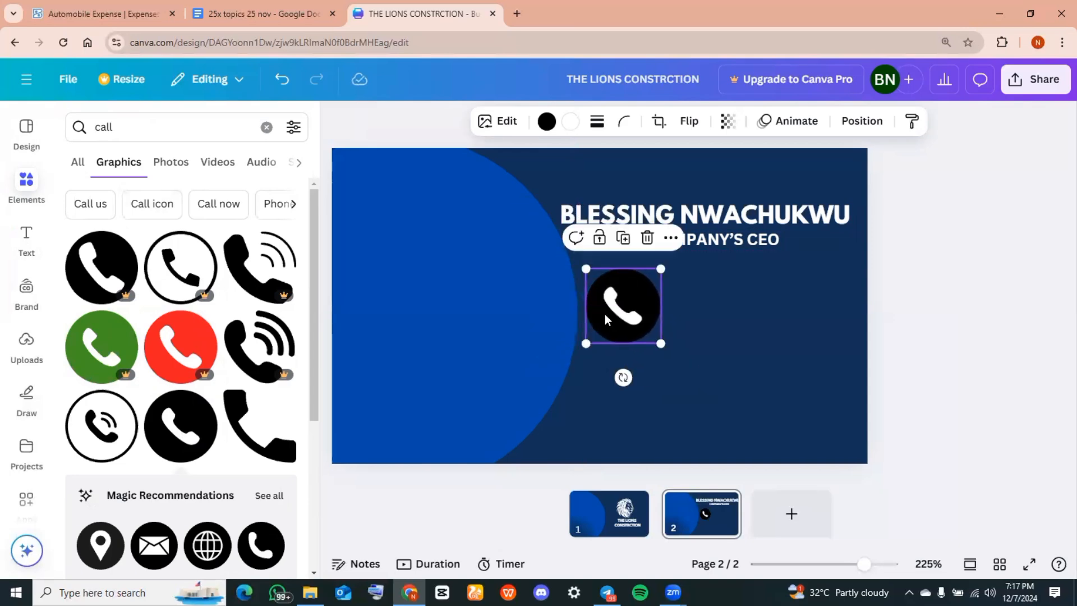
# Recolour the phone icon's circle cobalt blue and shrink it further
pyautogui.click(547, 120)
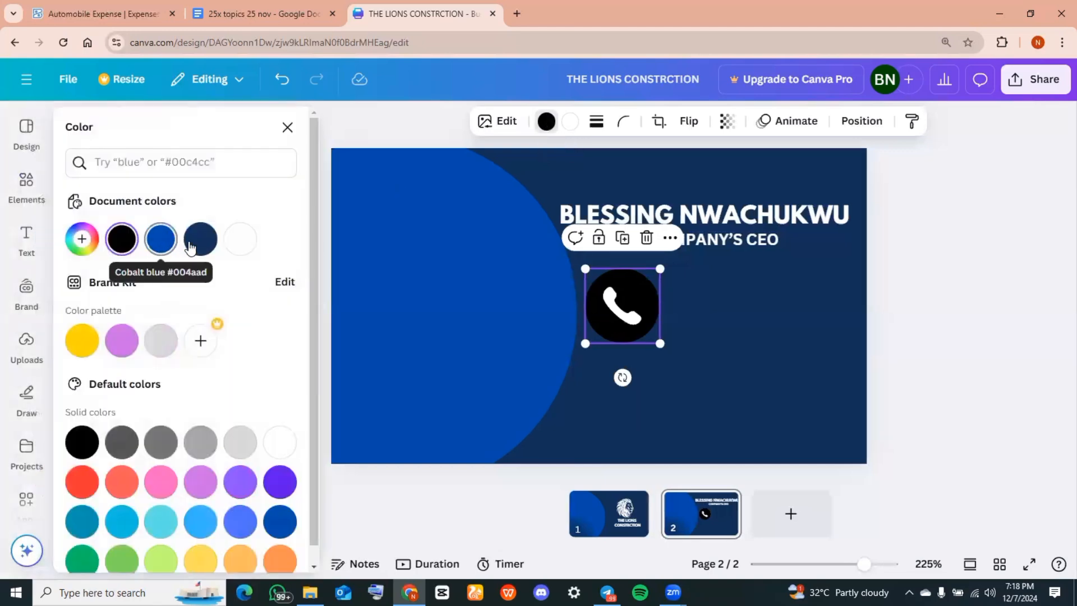
pyautogui.click(161, 239)
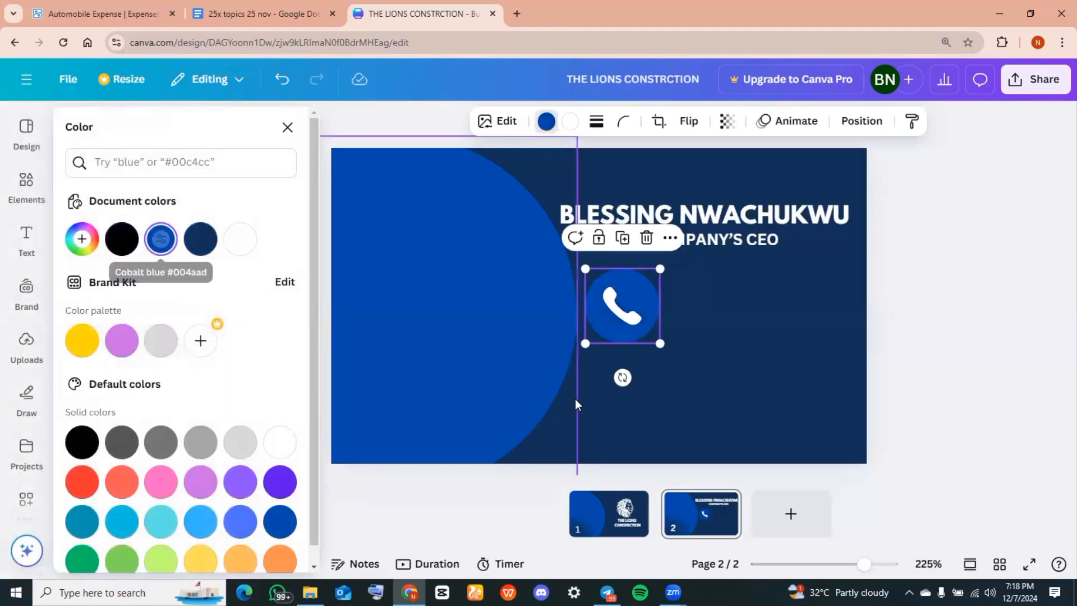
pyautogui.moveTo(660, 341); pyautogui.dragTo(612, 292)
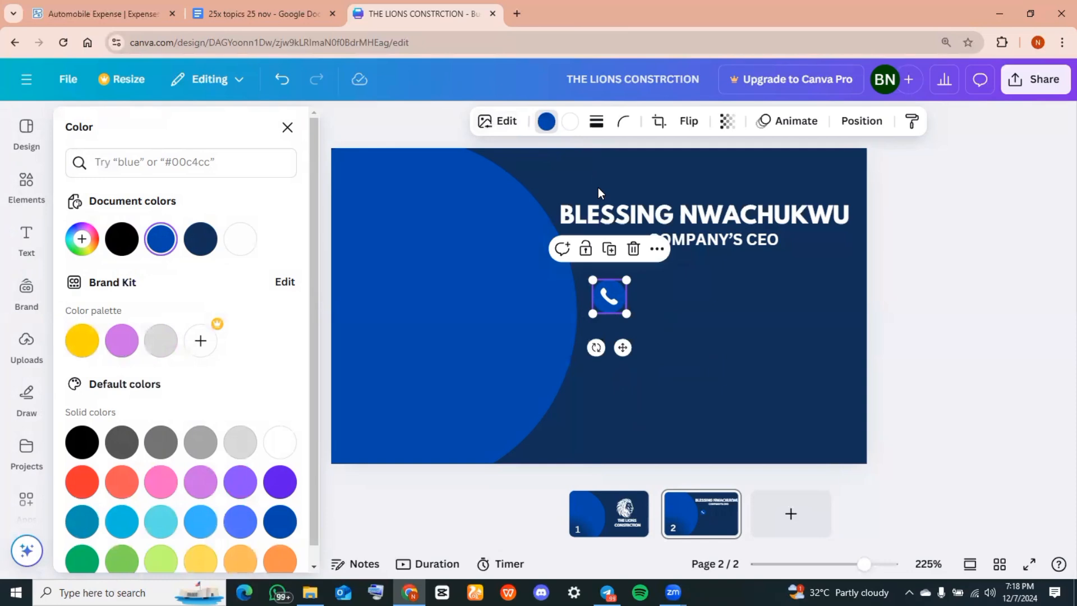
pyautogui.click(28, 195)
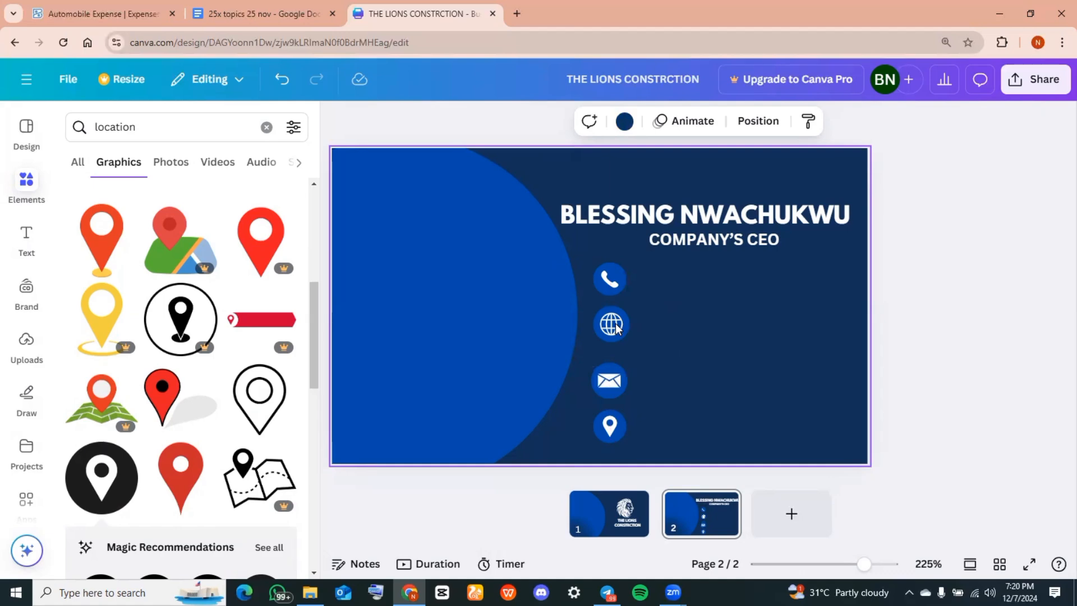
pyautogui.click(27, 241)
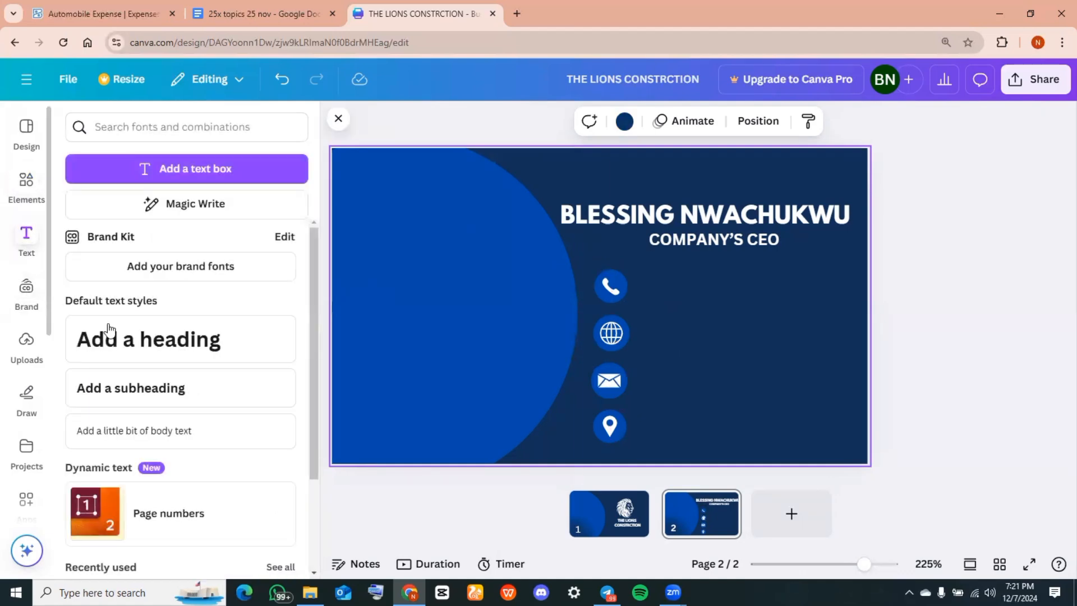
# Type the phone number into a new subheading and place it beside the phone icon
pyautogui.click(133, 400)
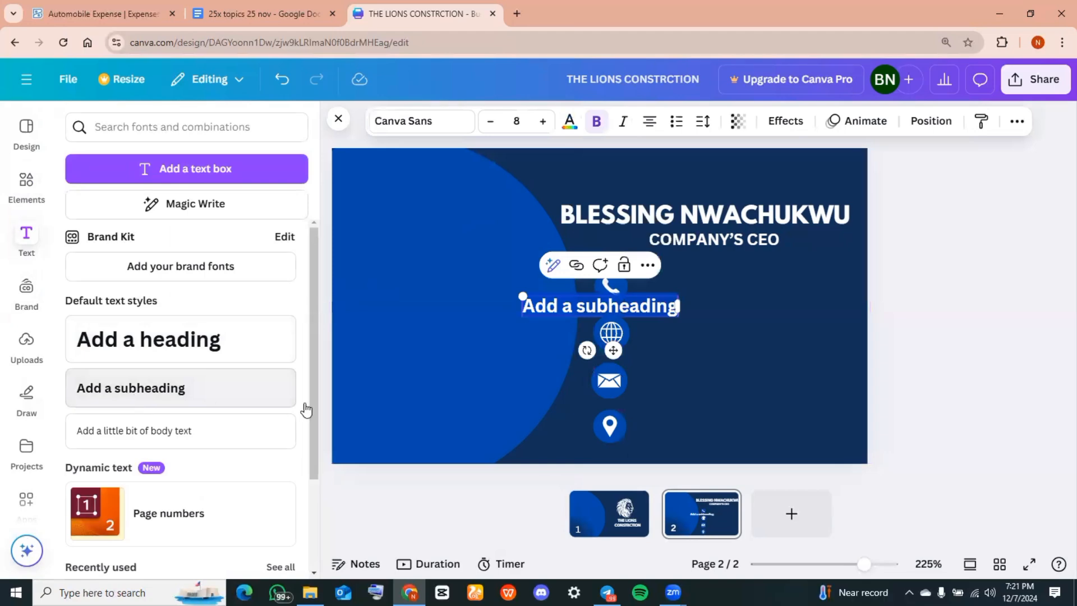
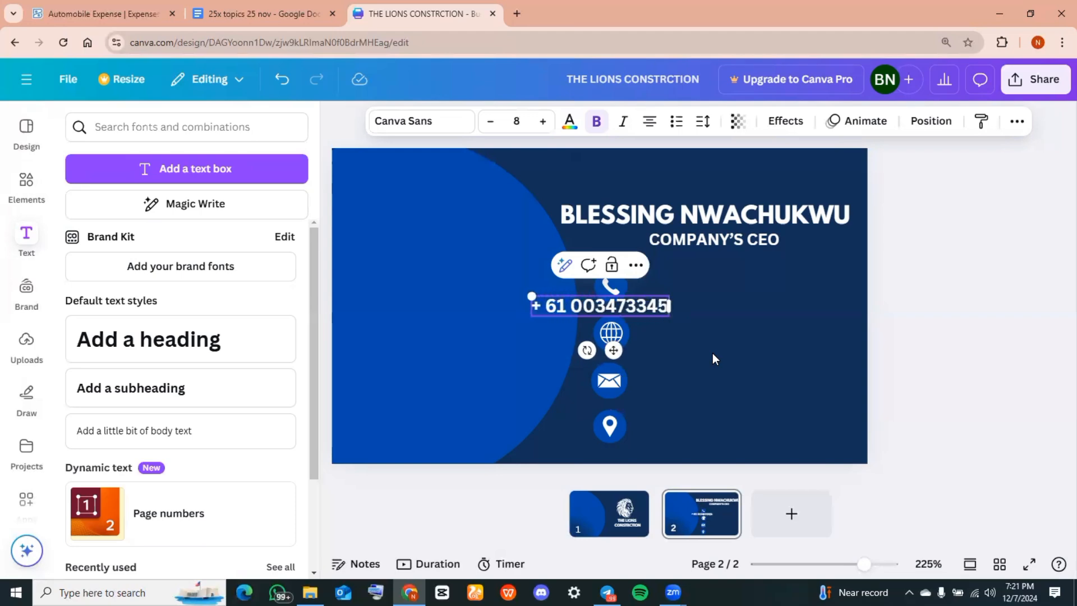
pyautogui.click(800, 379)
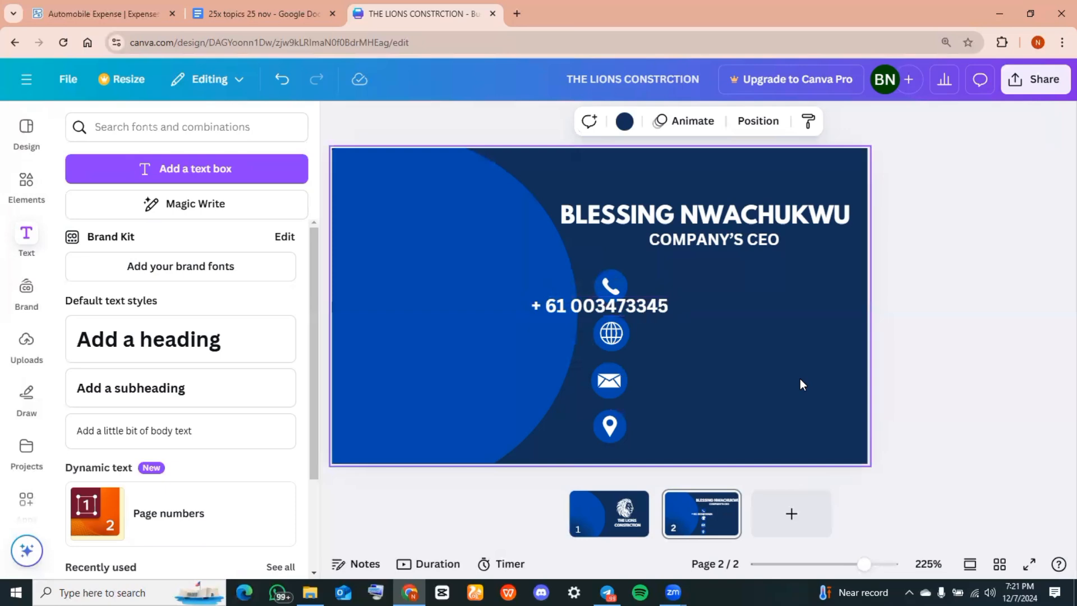
pyautogui.click(645, 304)
pyautogui.moveTo(645, 305); pyautogui.dragTo(747, 284)
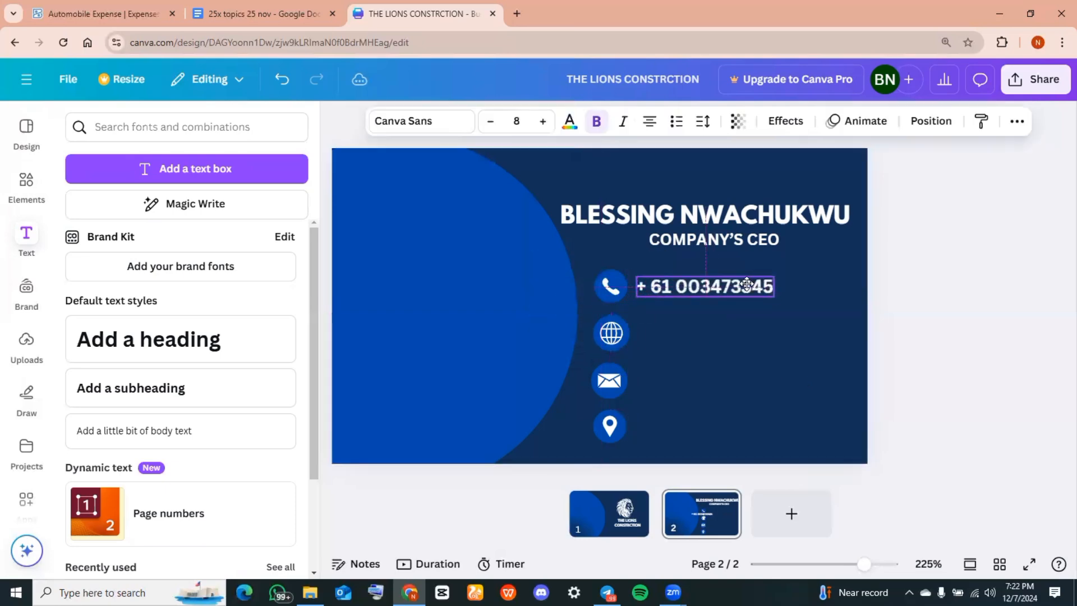
pyautogui.click(644, 334)
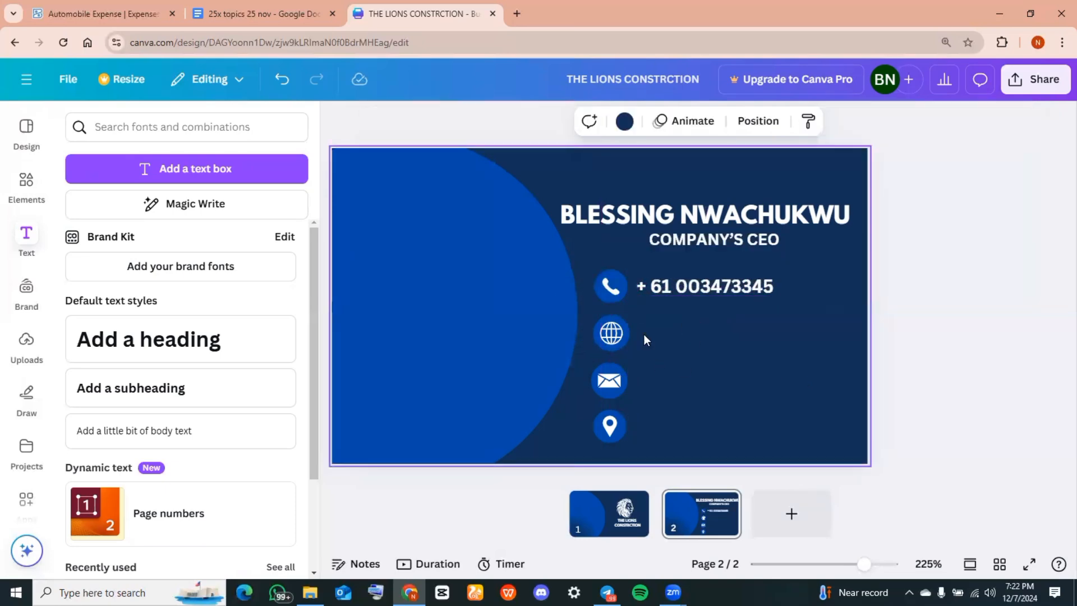
pyautogui.click(164, 394)
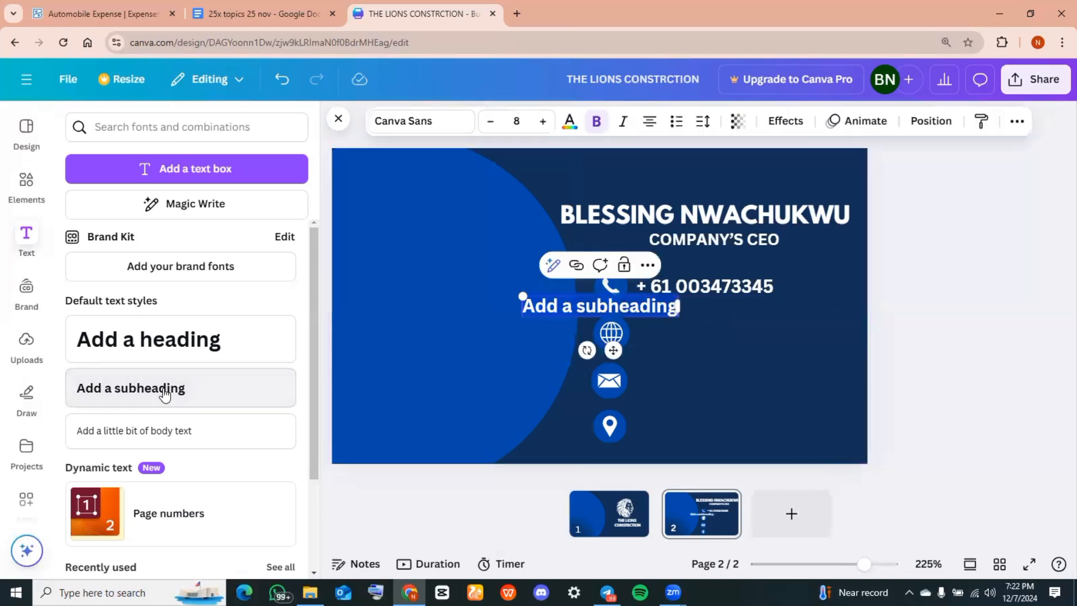